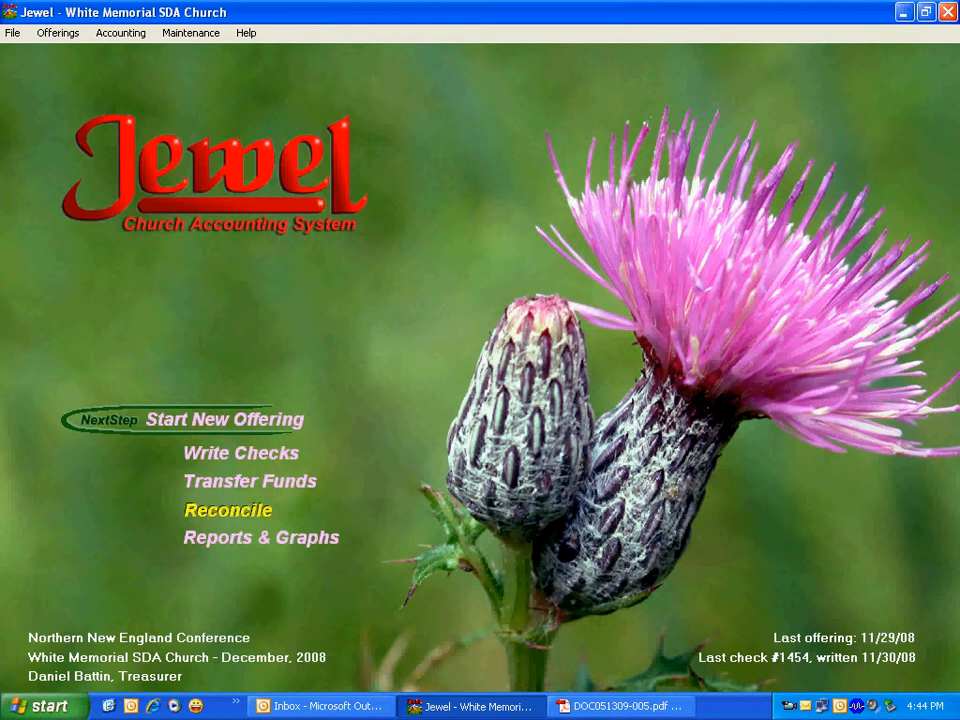
- Open the bank reconciliation for November 2008 and switch to the bank statement DOC051309-005.pdf in Adobe Reader
click(228, 510)
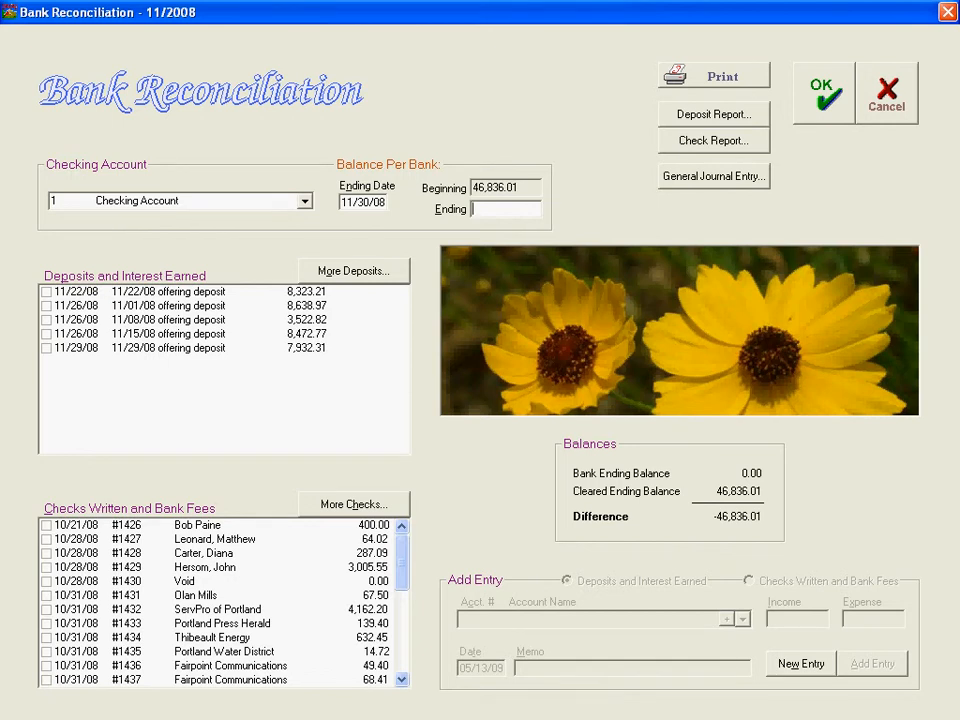
key(alt+Tab)
key(alt+Tab)
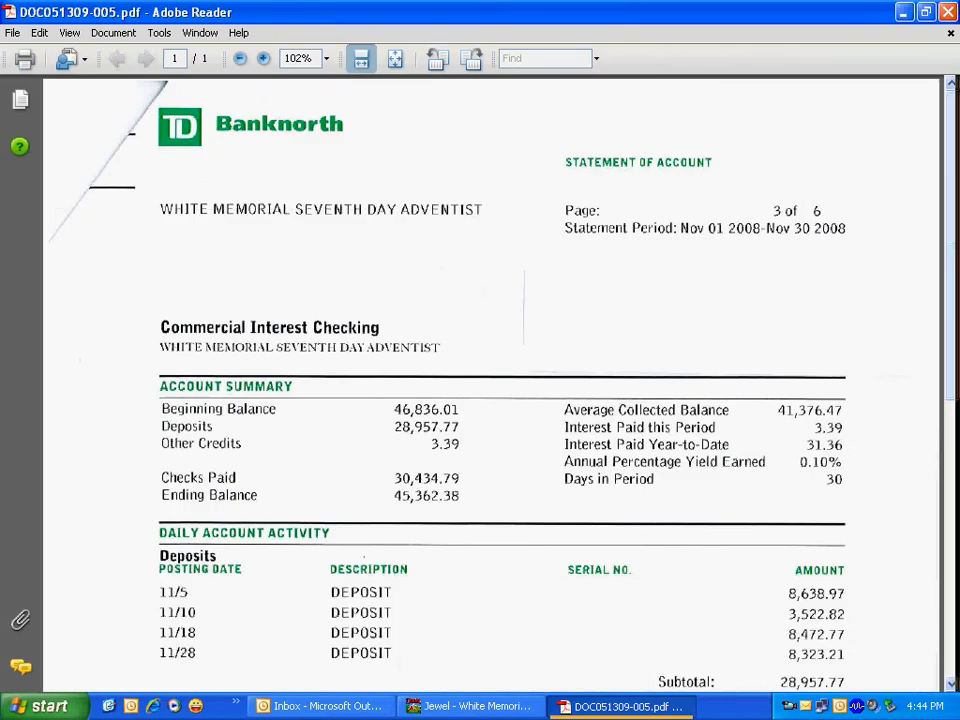
- Examine the statement's deposits, interest paid and checks paid, marking each section to see which transactions the bank has processed
scroll(490, 384, down, 2)
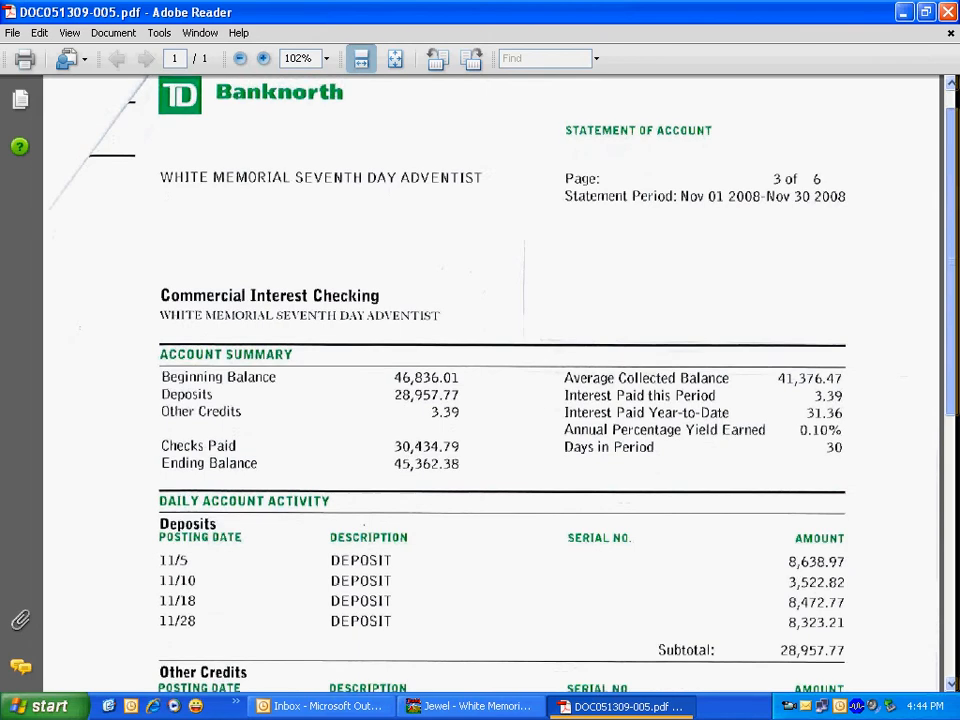
scroll(490, 384, down, 3)
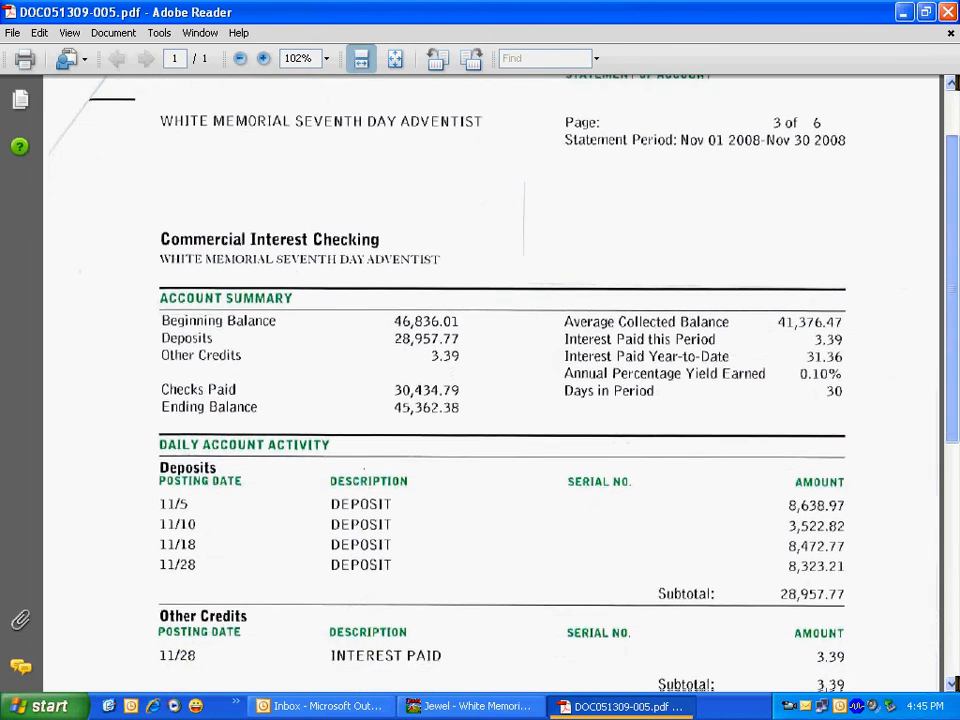
scroll(490, 384, down, 4)
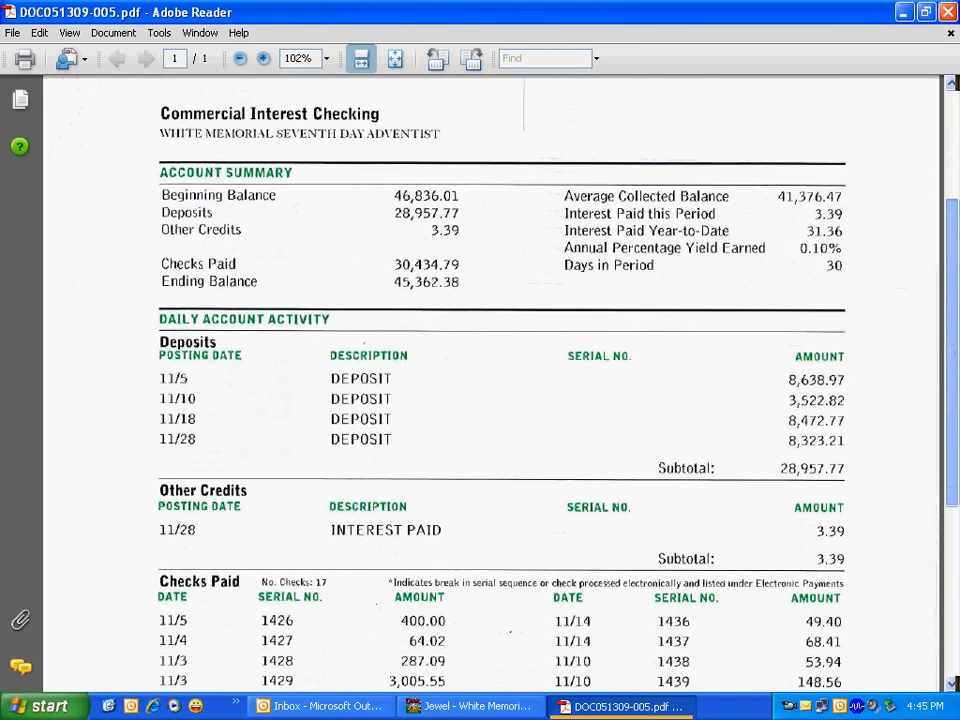
scroll(490, 384, down, 3)
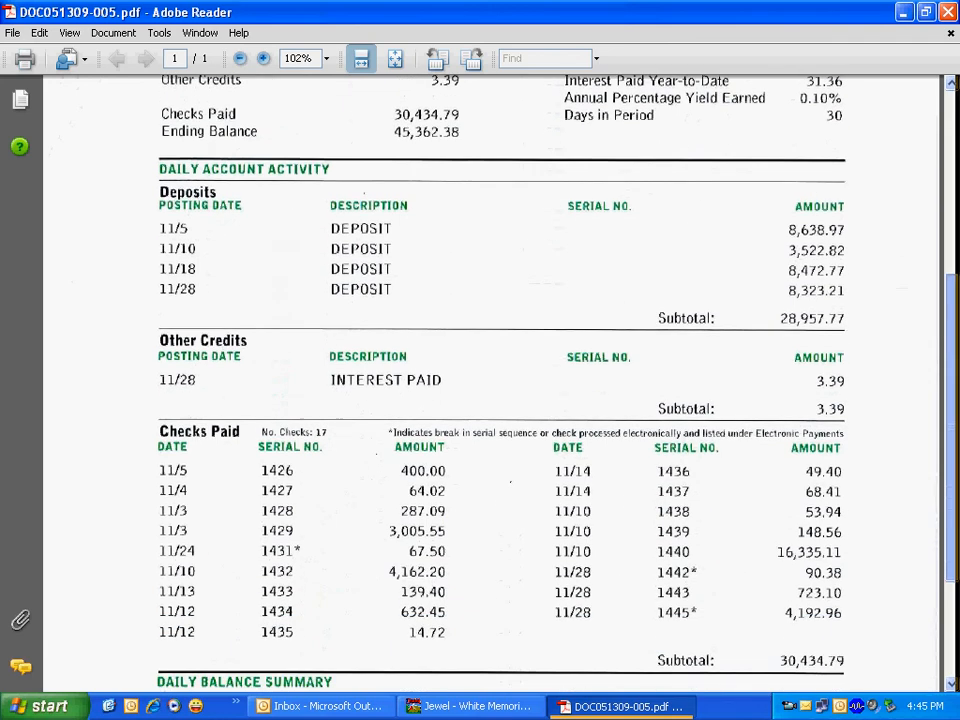
scroll(490, 384, down, 1)
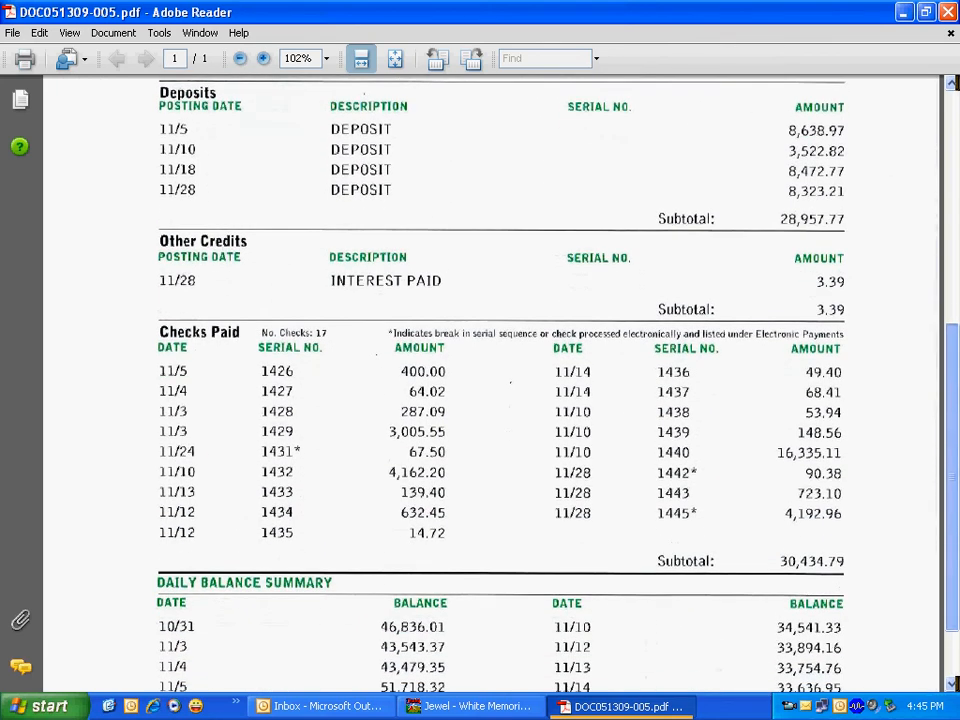
scroll(490, 384, up, 3)
scroll(490, 384, up, 1)
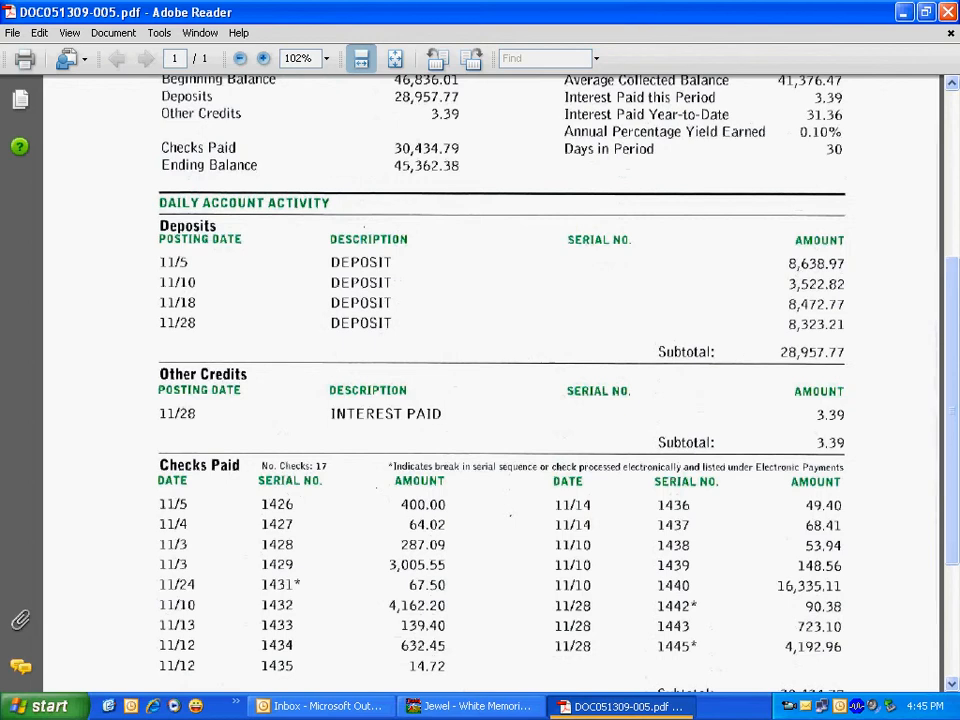
drag(154, 239, 863, 362)
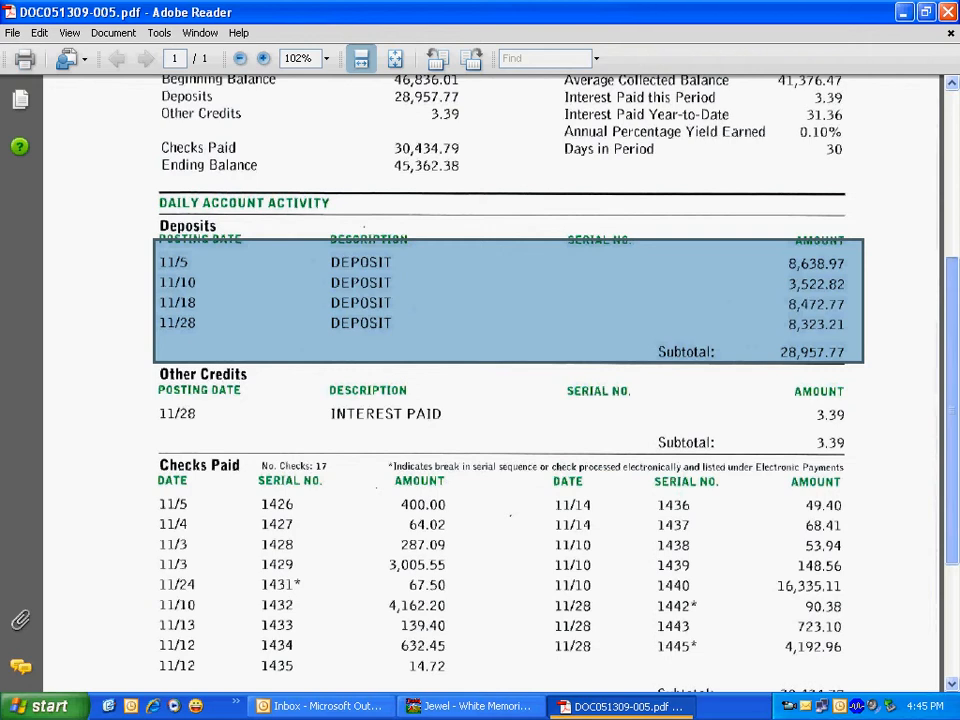
scroll(480, 380, down, 3)
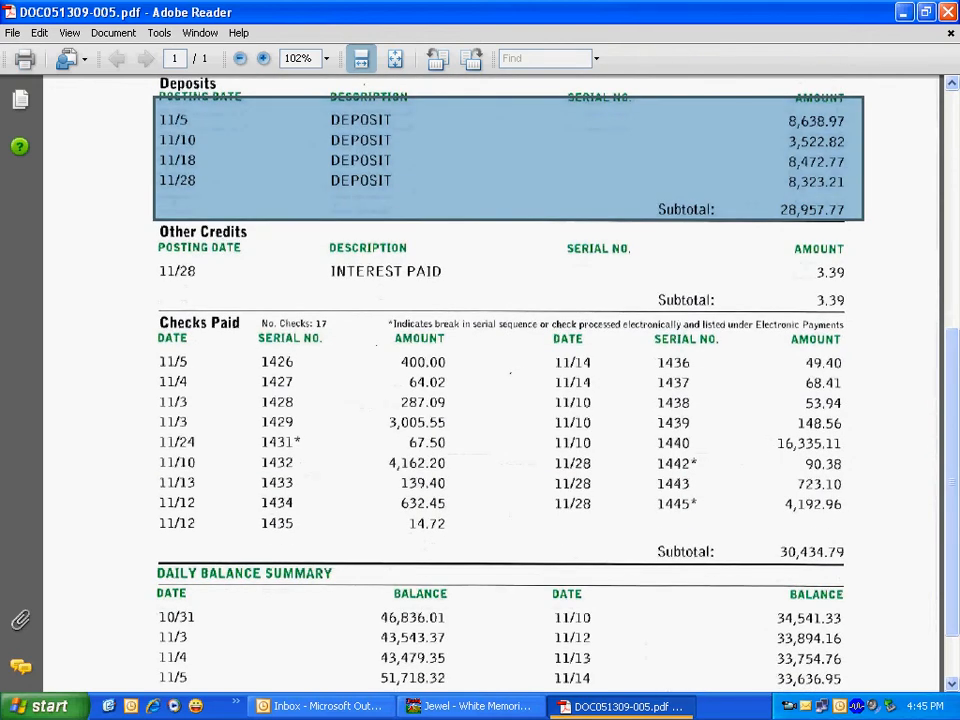
drag(157, 347, 850, 533)
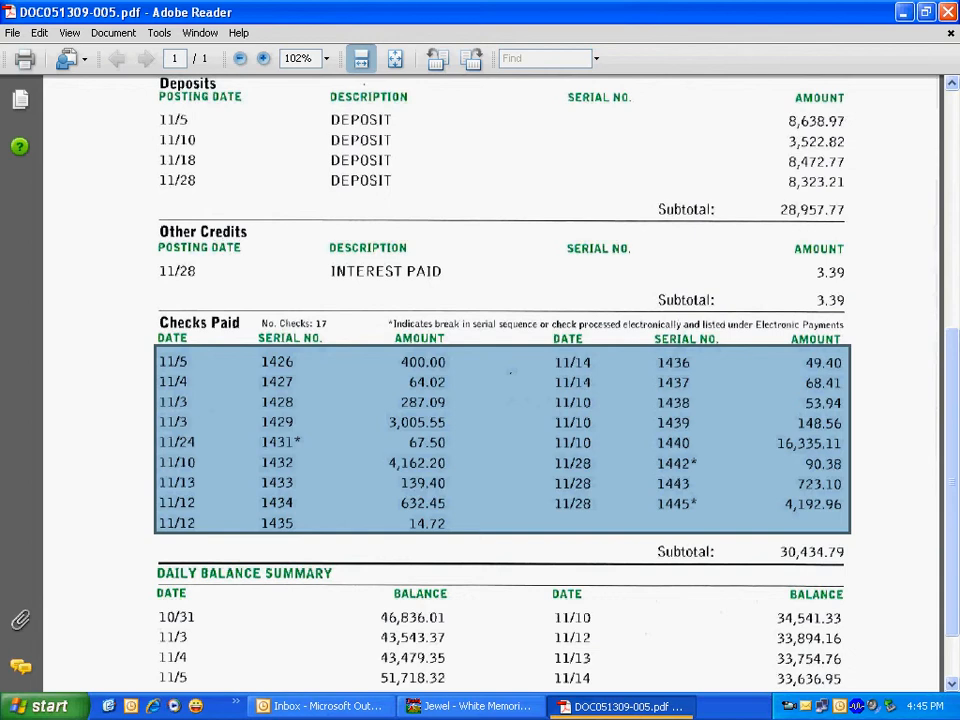
drag(151, 258, 864, 292)
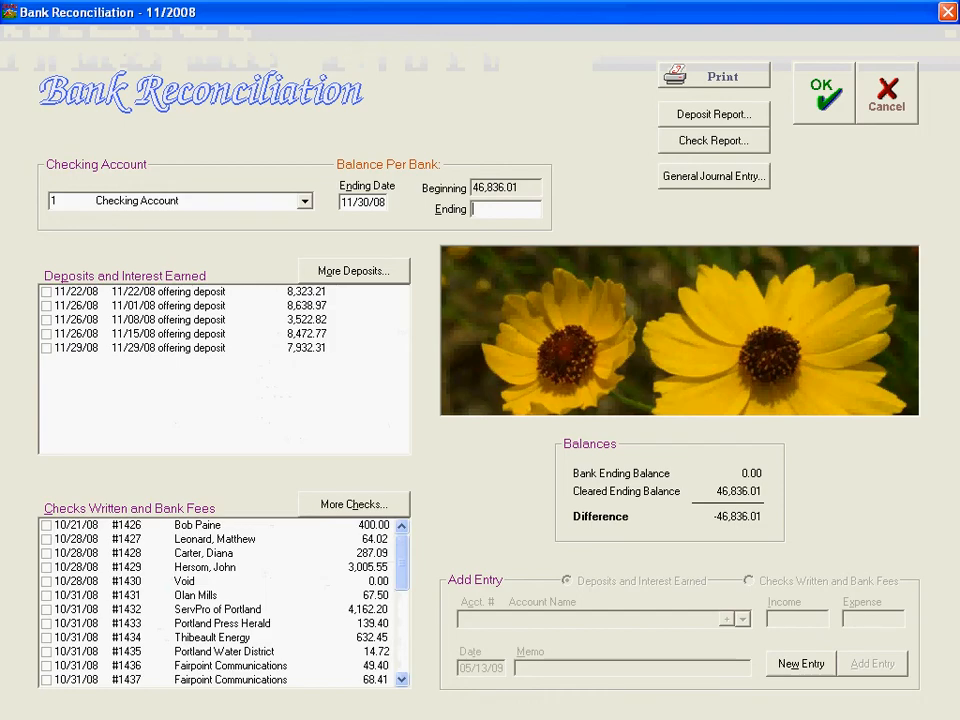
- Look up the ending balance in the statement's account summary and set the reconciliation's ending bank balance to 45,362.38
click(347, 202)
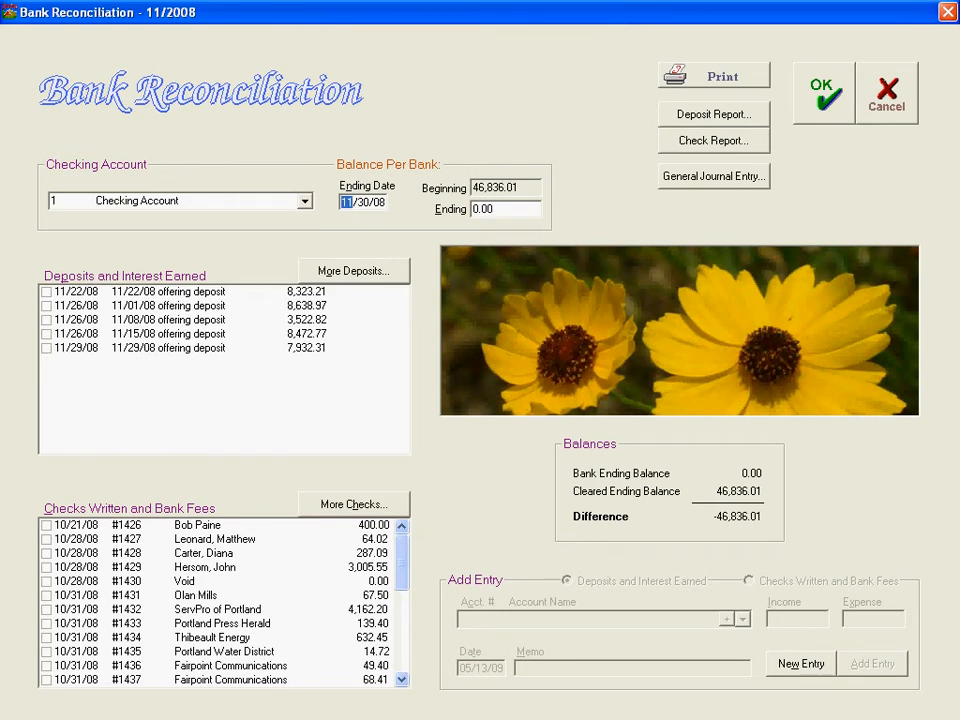
key(Tab)
key(alt+Tab)
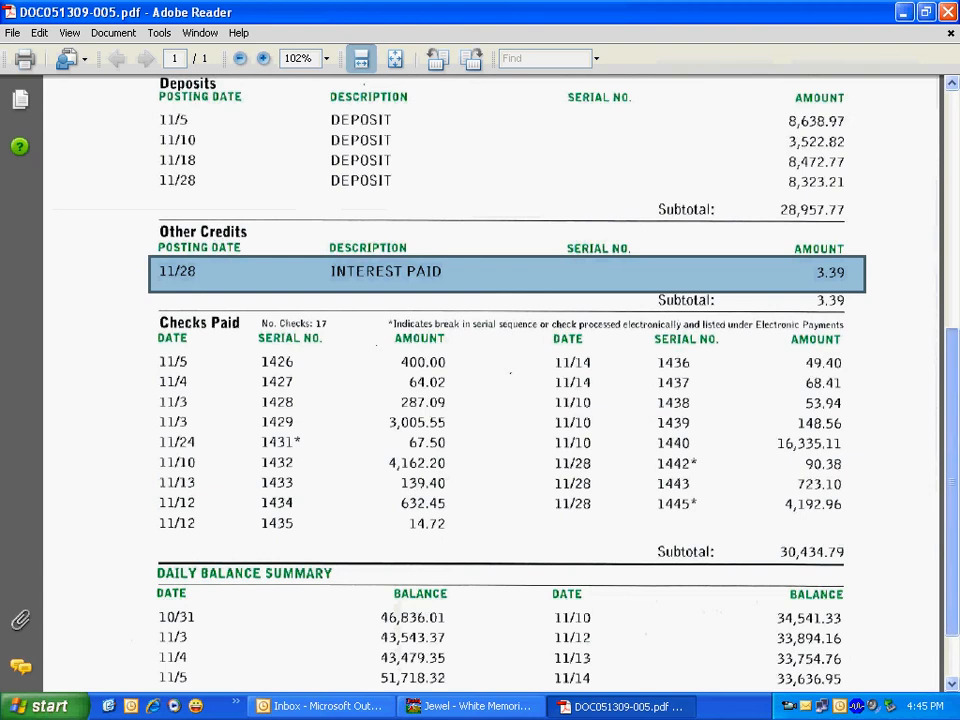
scroll(500, 380, up, 5)
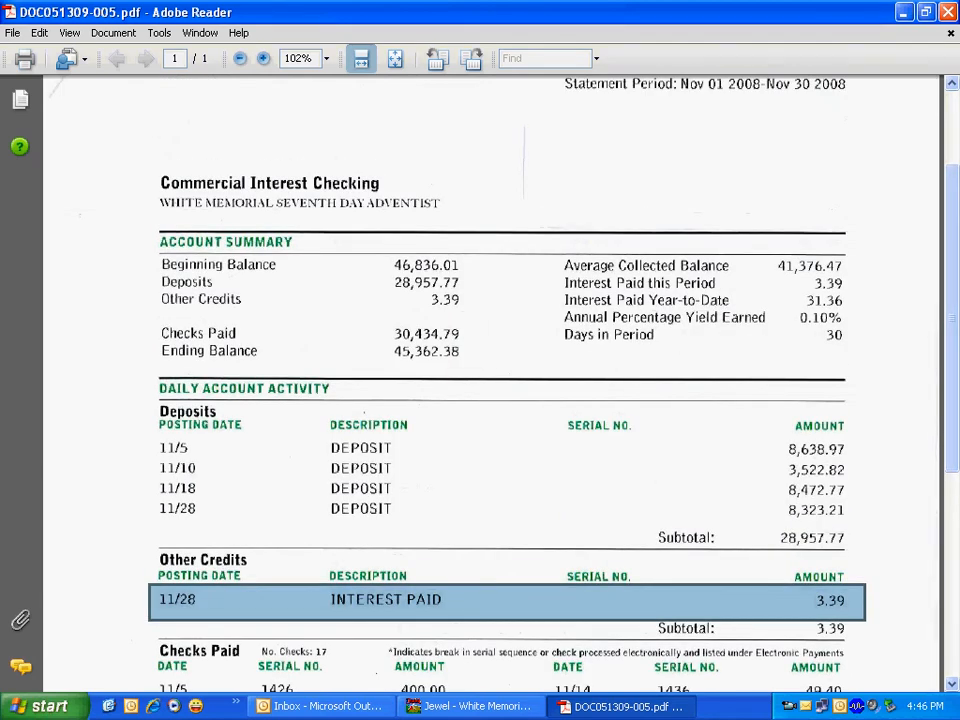
mouse_move(388, 344)
mouse_down()
mouse_move(411, 357)
mouse_move(479, 362)
mouse_up()
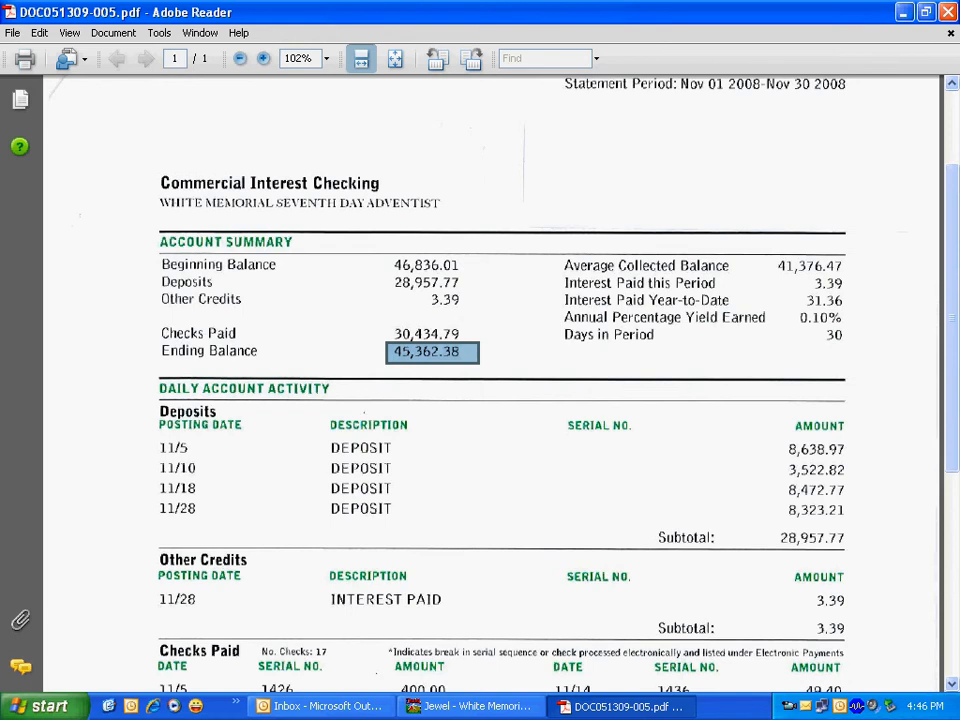
click(470, 706)
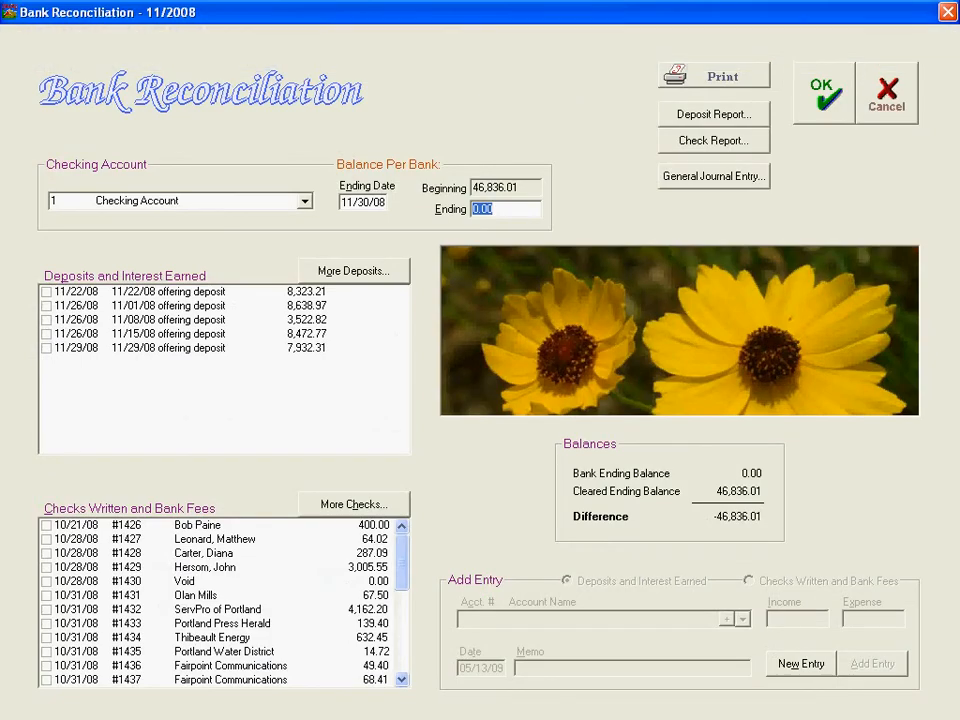
text(45362.38)
key(Tab)
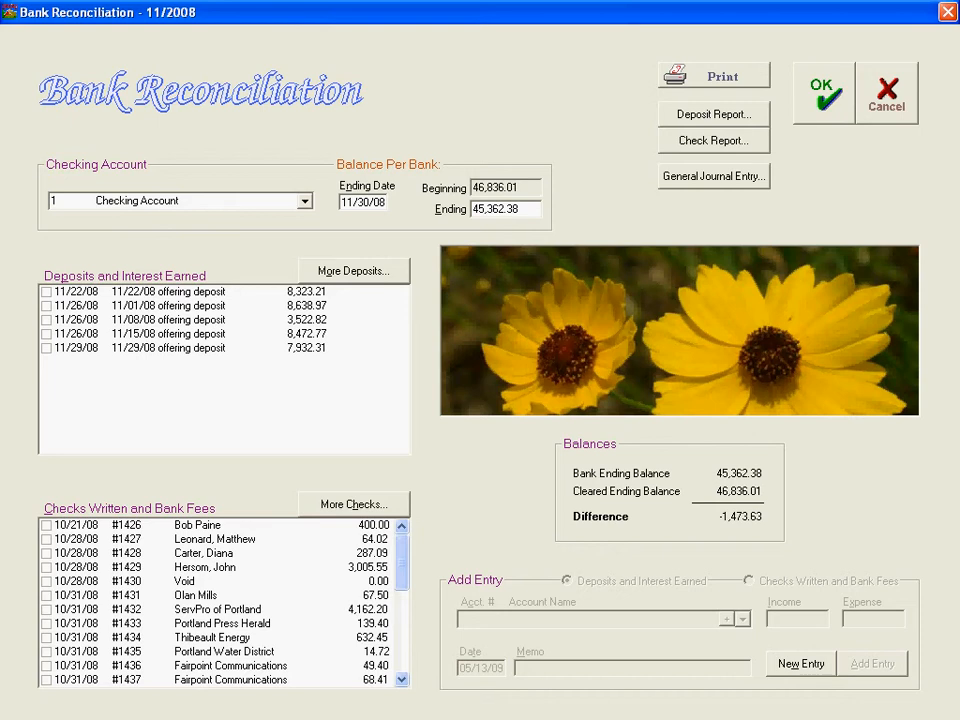
- Compare with the statement's deposits and mark the 11/01, 11/08, 11/15 and 11/22 offering deposits as cleared
key(alt+Tab)
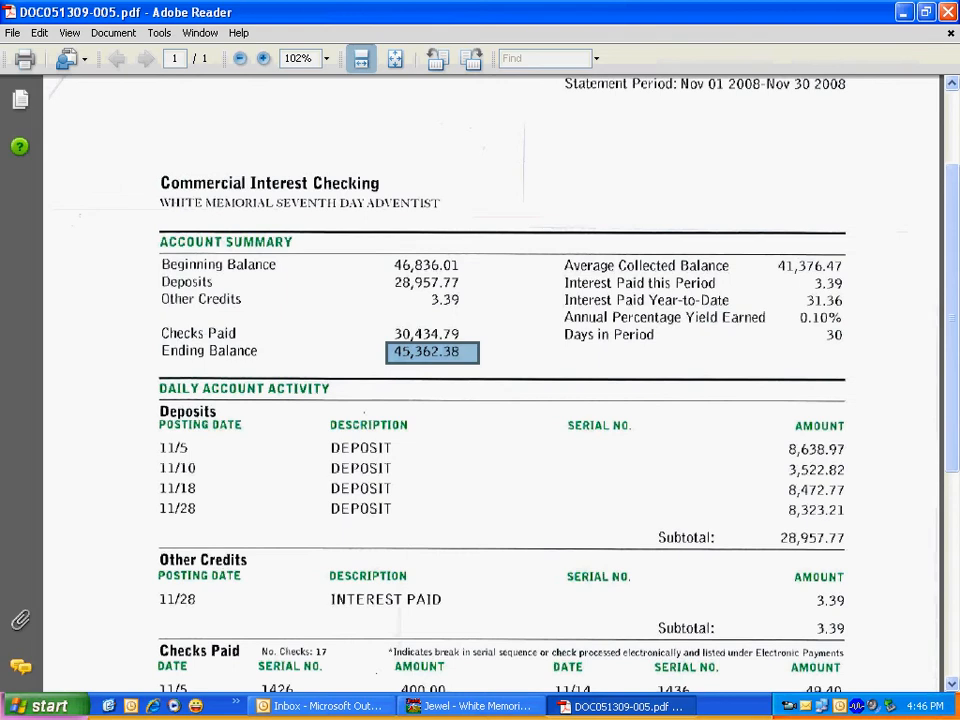
drag(777, 439, 859, 523)
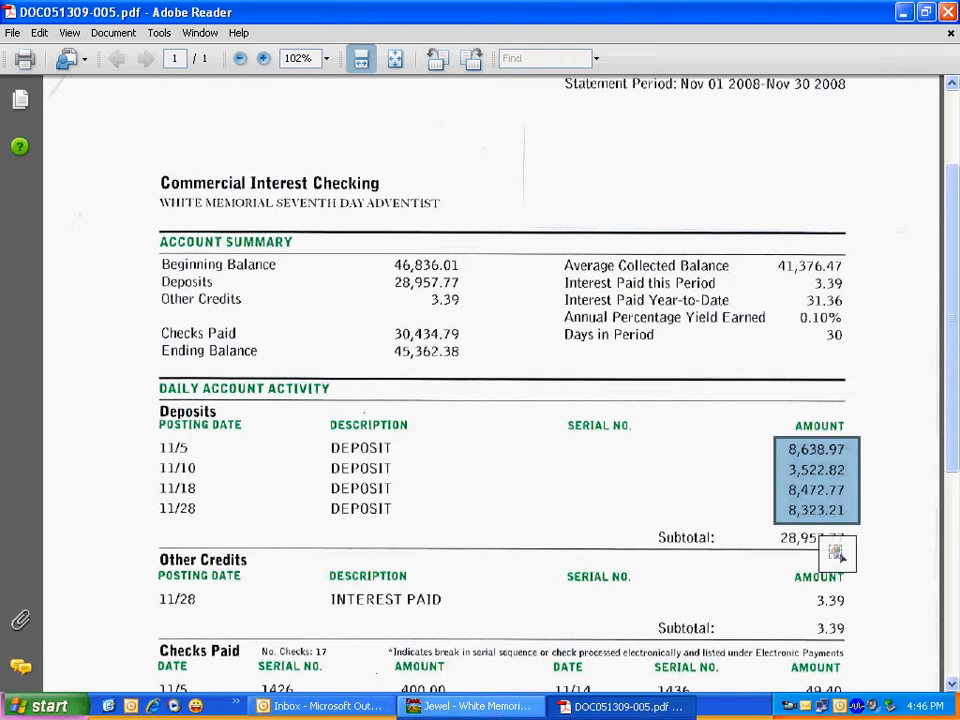
click(470, 706)
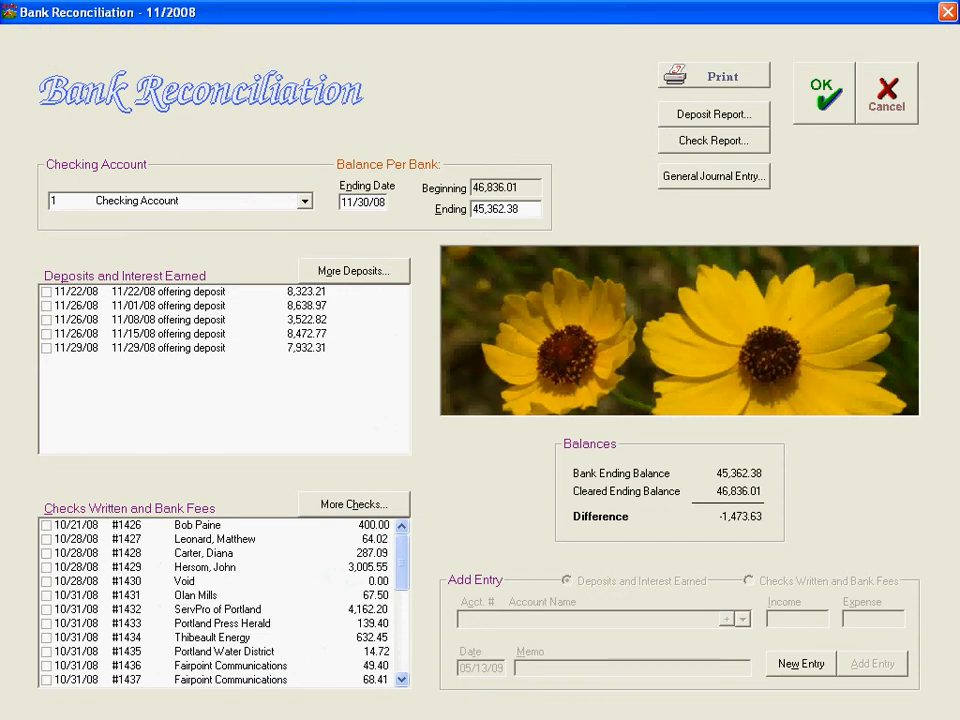
click(46, 306)
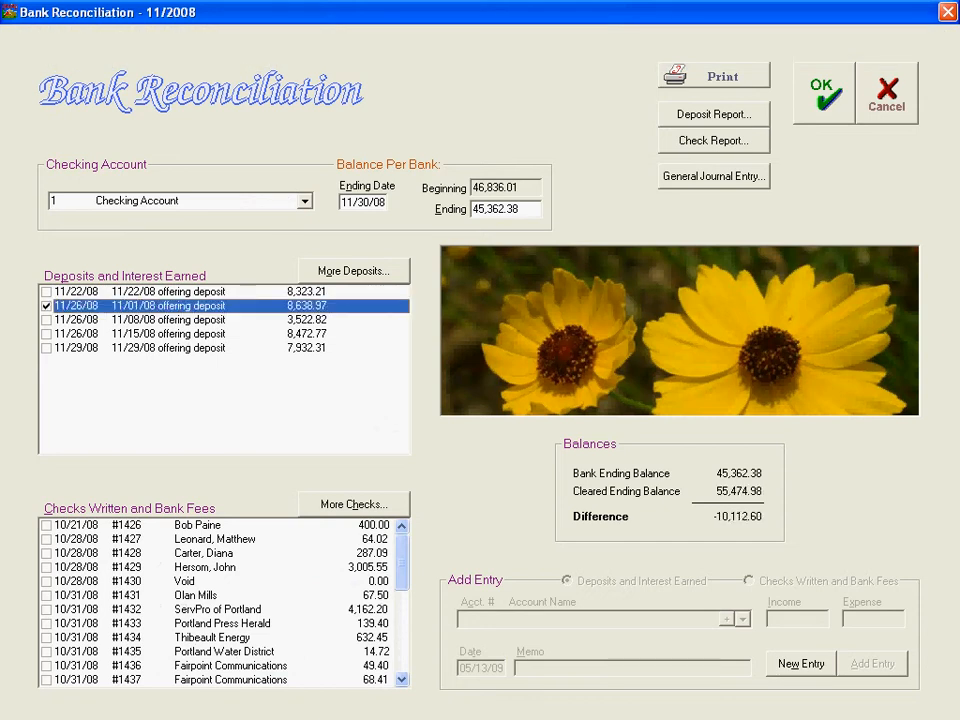
click(46, 320)
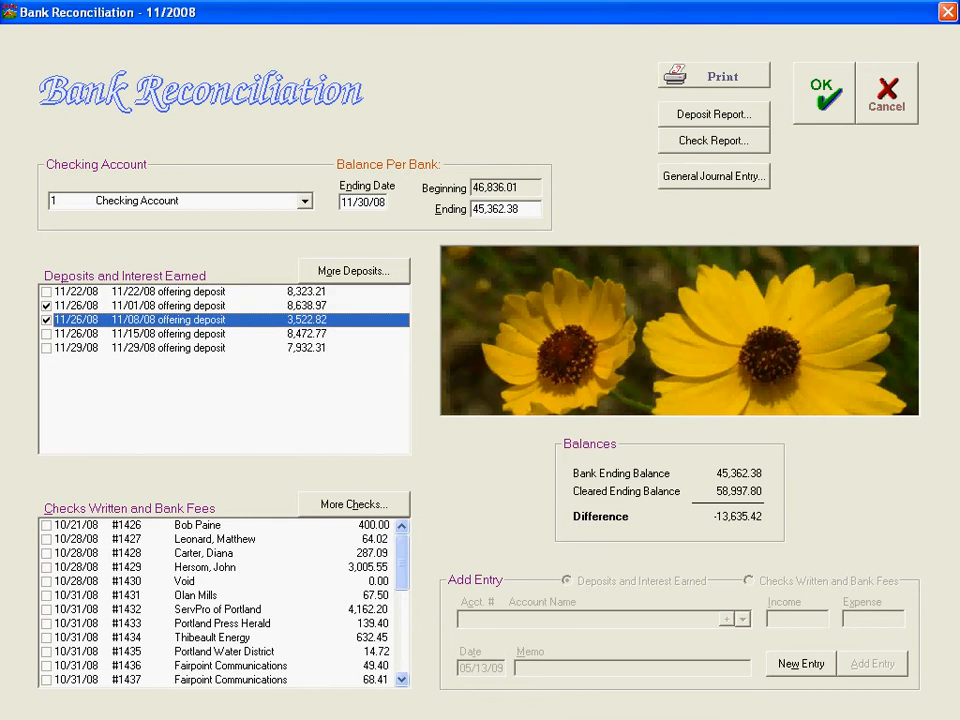
click(46, 334)
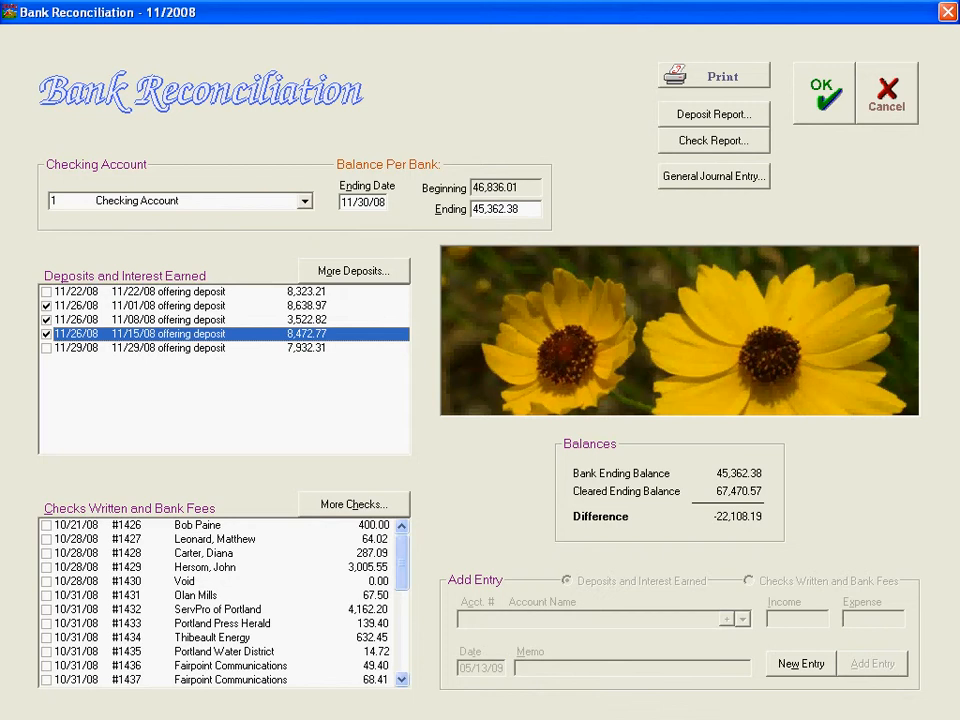
click(46, 292)
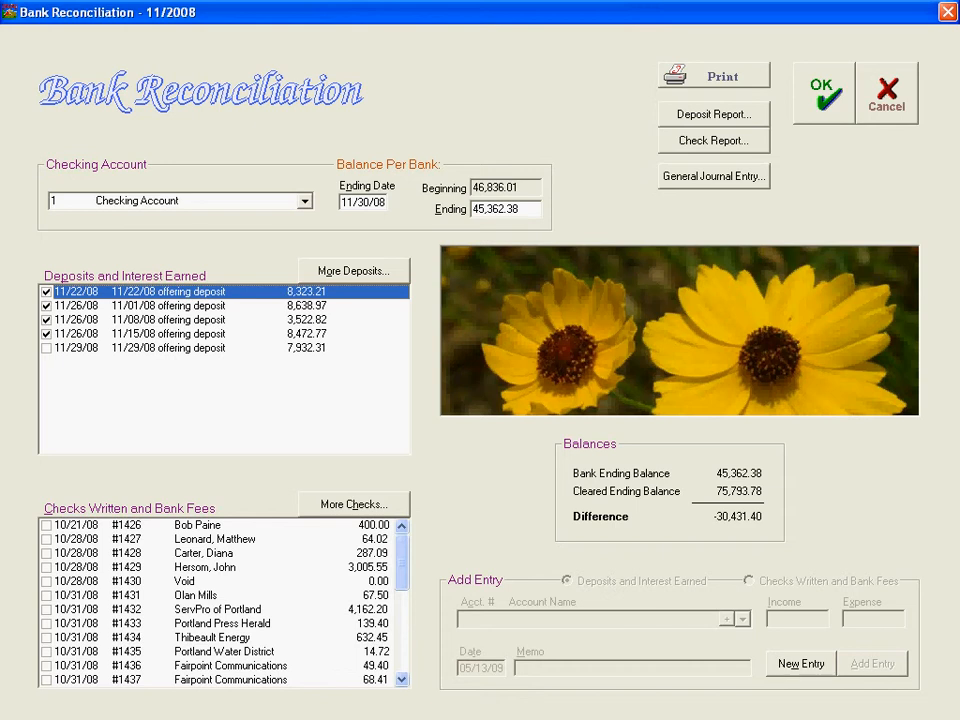
- Switch to the bank statement in Adobe Reader and mark the Checks Paid section to see which checks the bank has processed
key(alt+Tab)
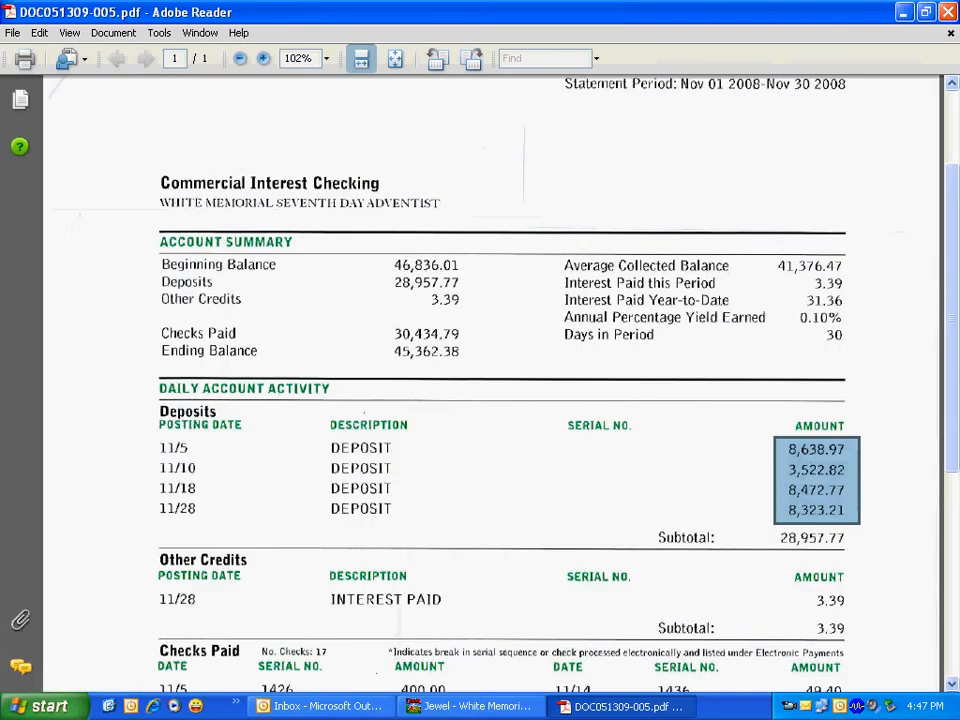
scroll(808, 688, down, 4)
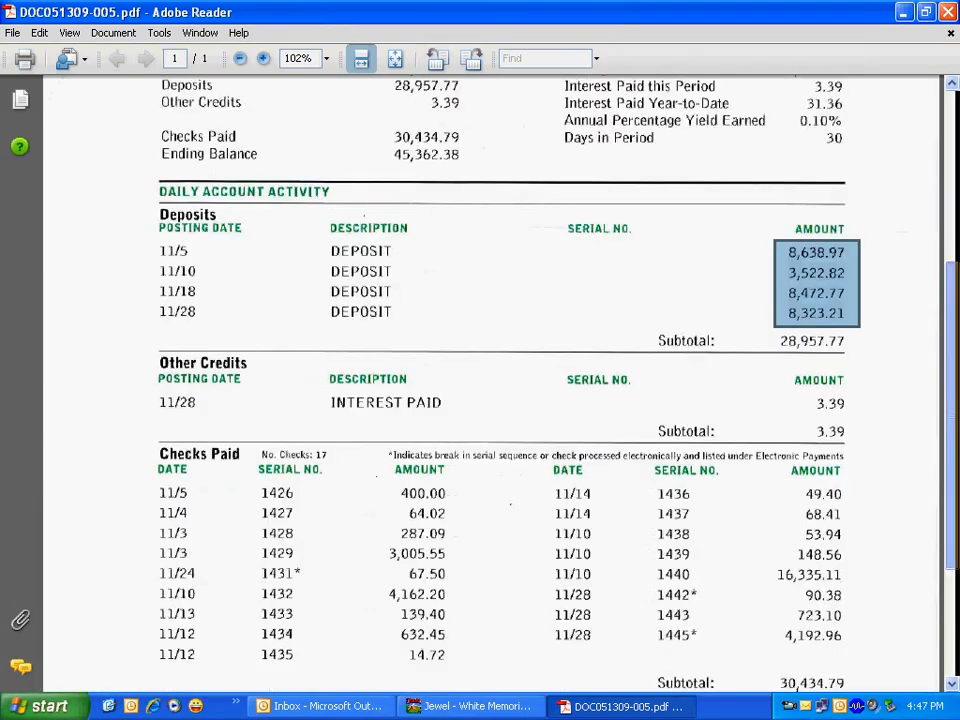
scroll(800, 686, down, 4)
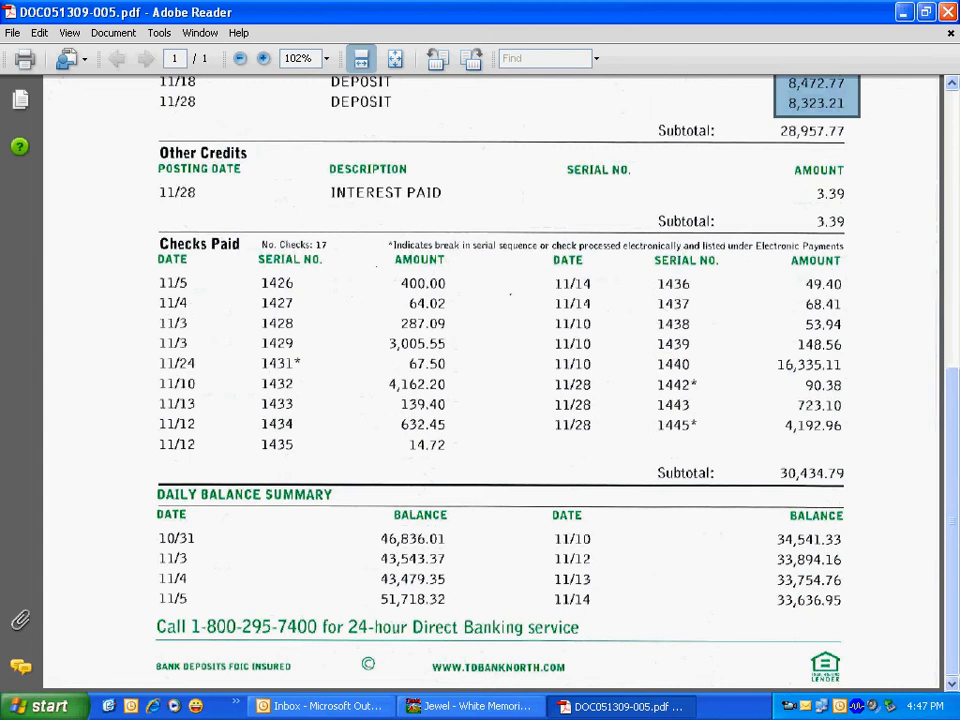
drag(156, 277, 858, 457)
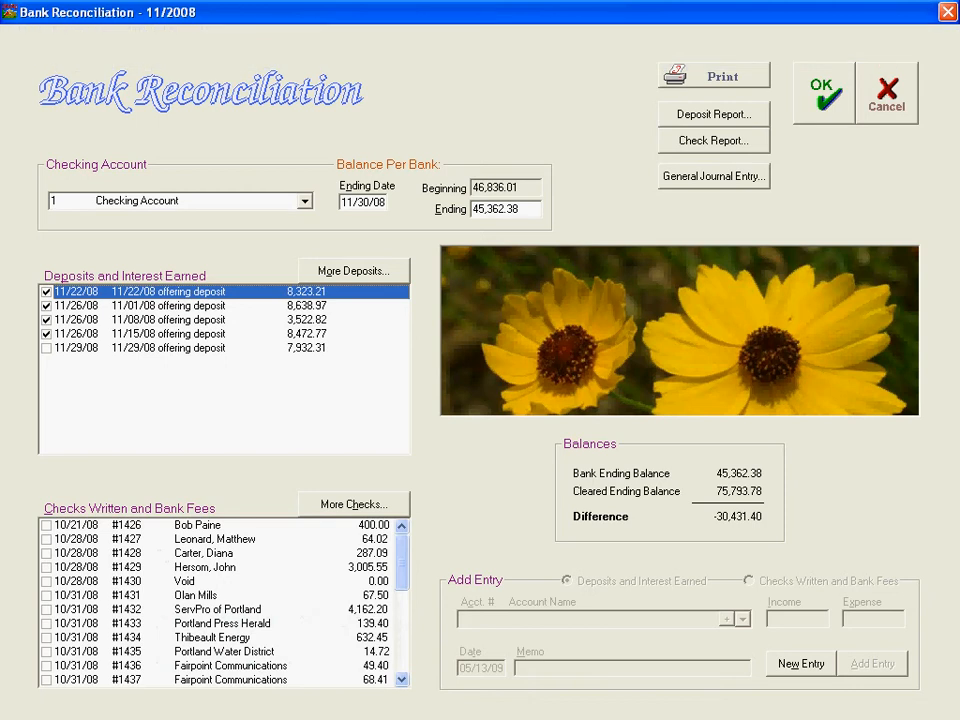
- Return to the bank reconciliation and mark checks #1426 through #1437 as cleared, including the voided check #1430
click(46, 525)
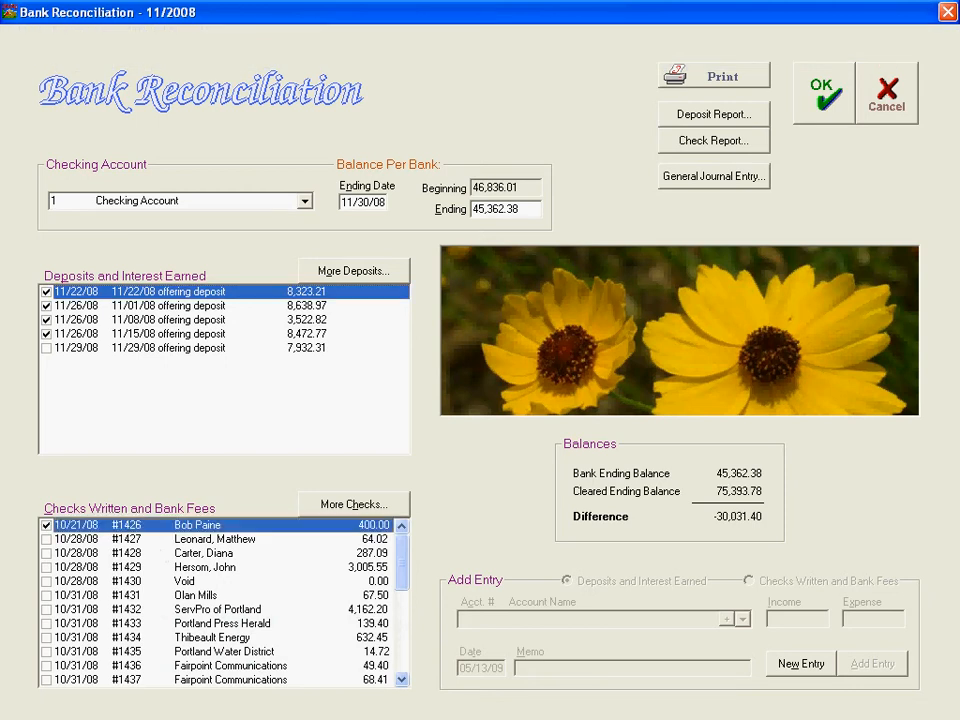
click(46, 539)
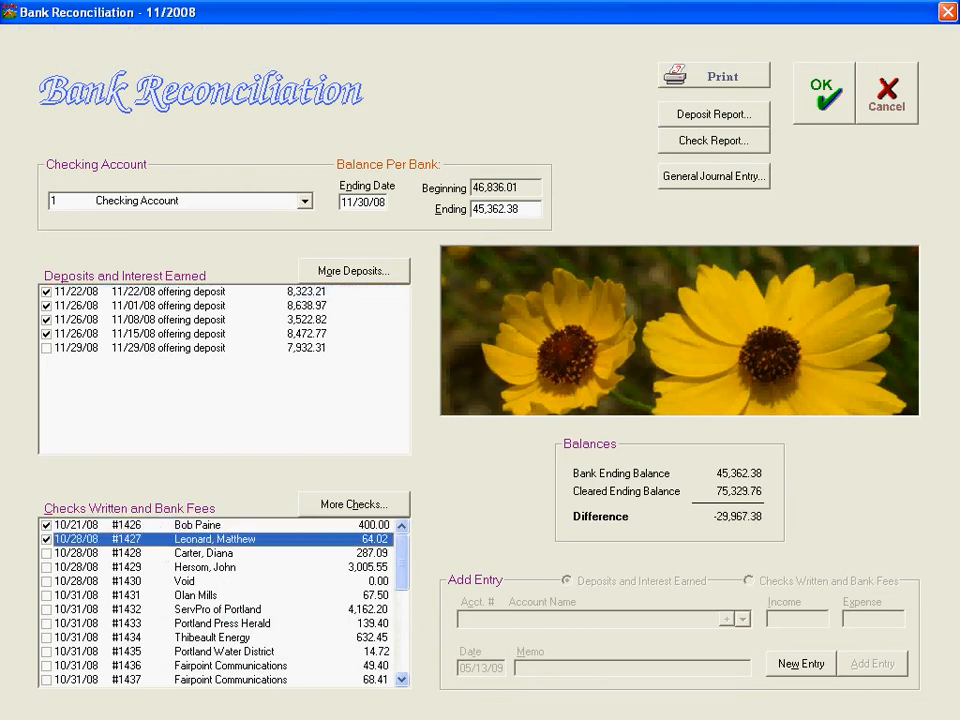
click(46, 553)
click(46, 567)
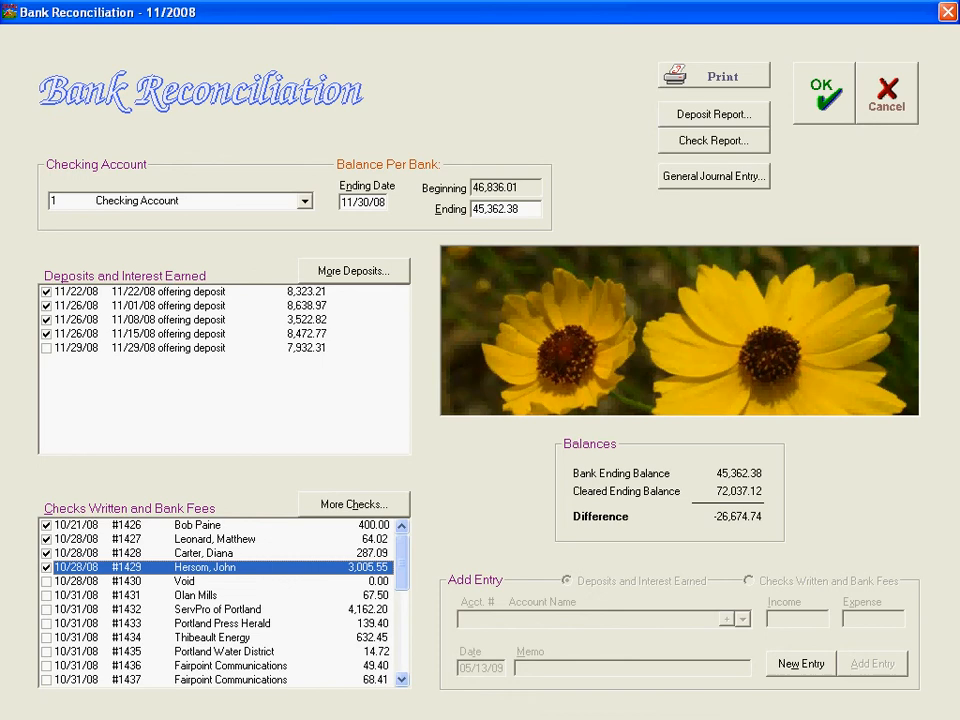
click(46, 581)
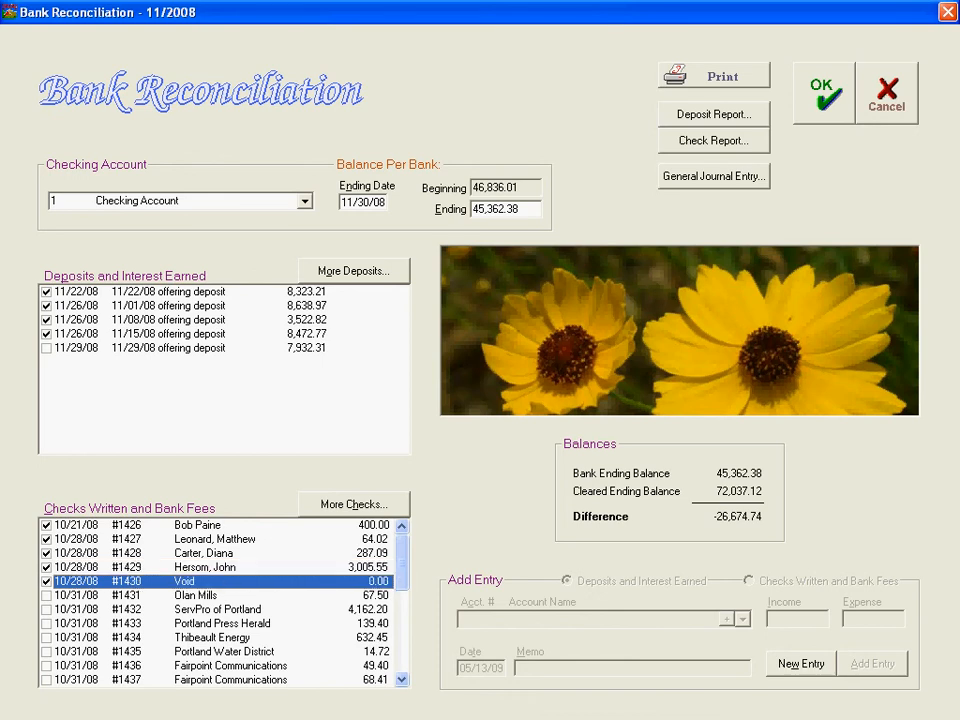
click(46, 595)
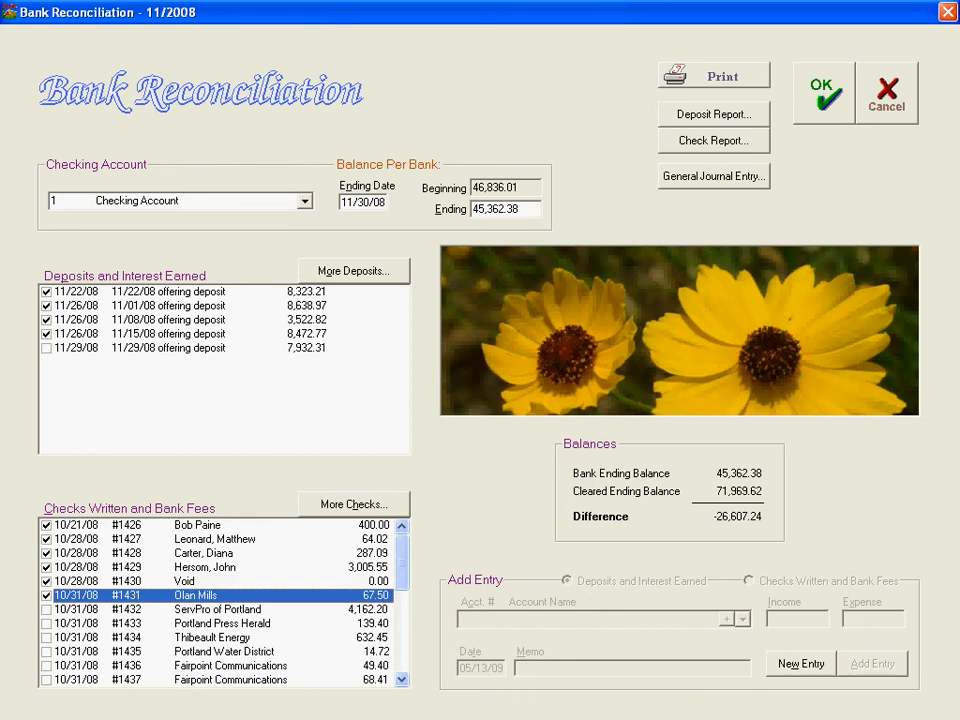
click(46, 609)
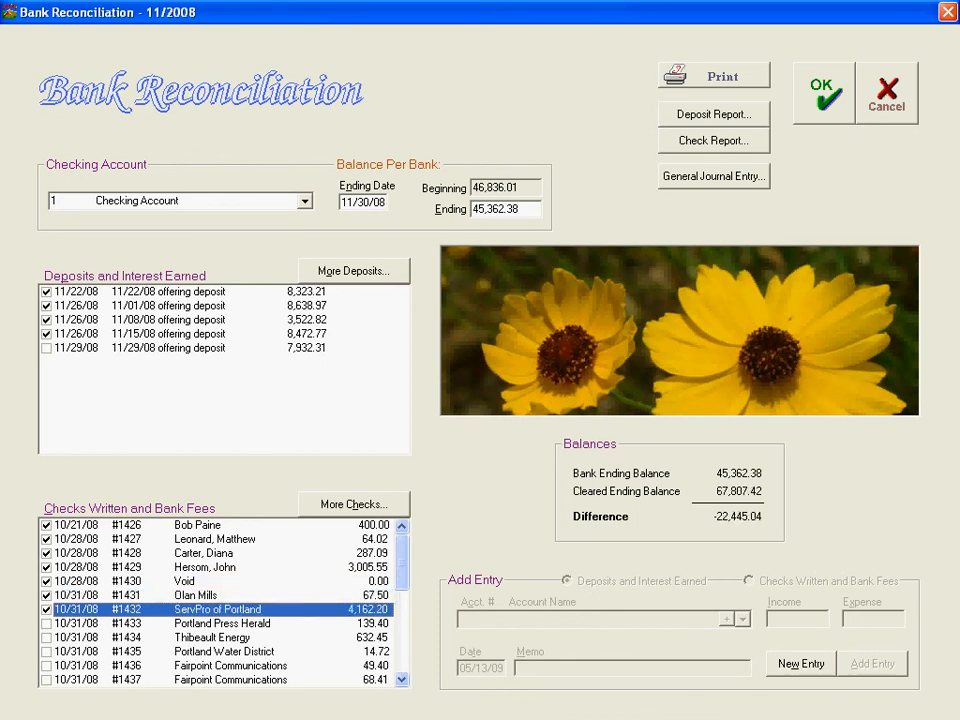
click(46, 623)
click(46, 637)
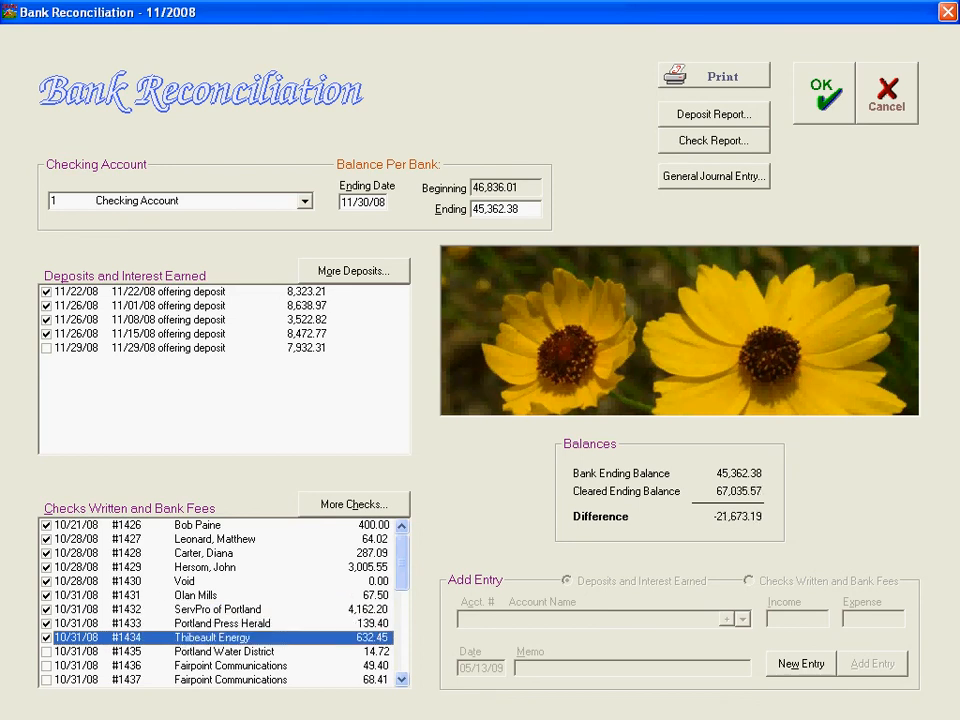
click(46, 651)
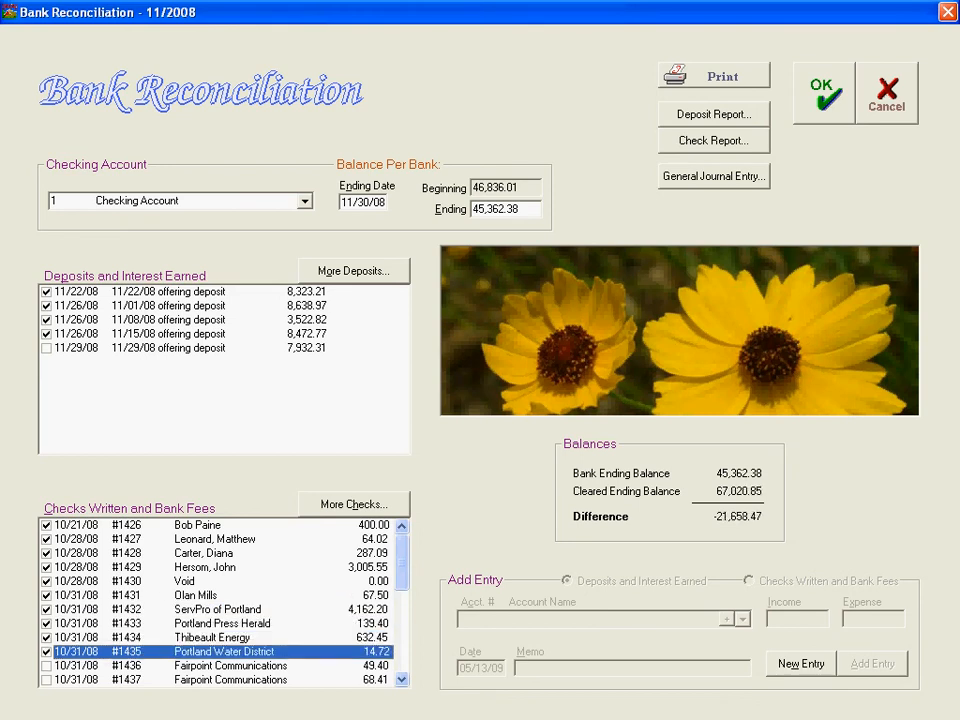
click(46, 665)
click(46, 679)
- Mark checks #1438, #1439, #1440, #1442, #1443 and #1445 as cleared, leaving #1441 and #1444 uncleared
click(402, 679)
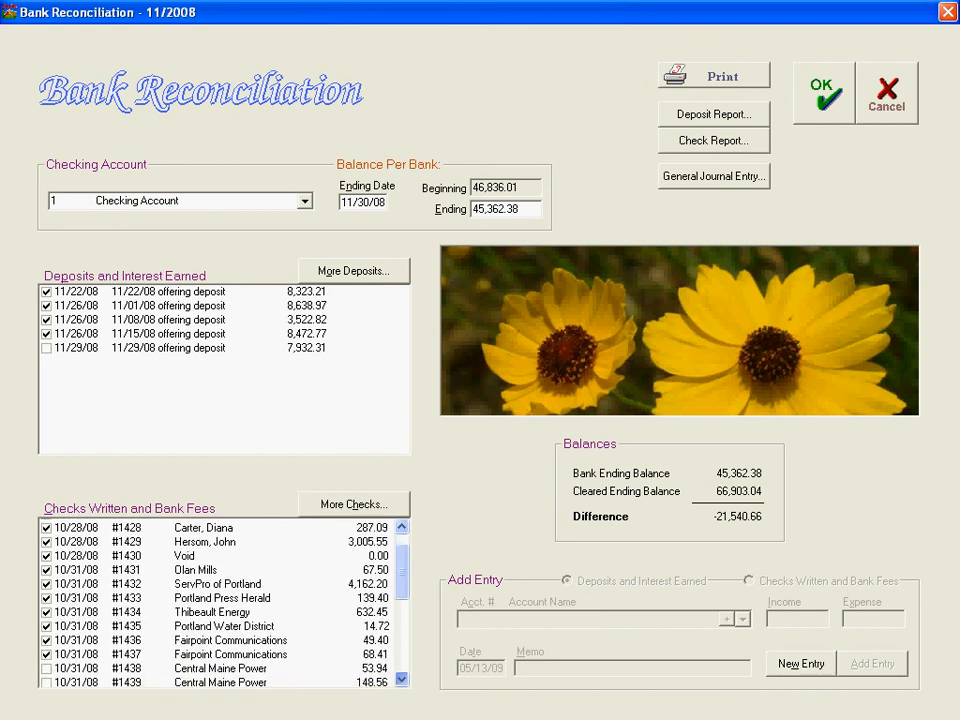
click(402, 679)
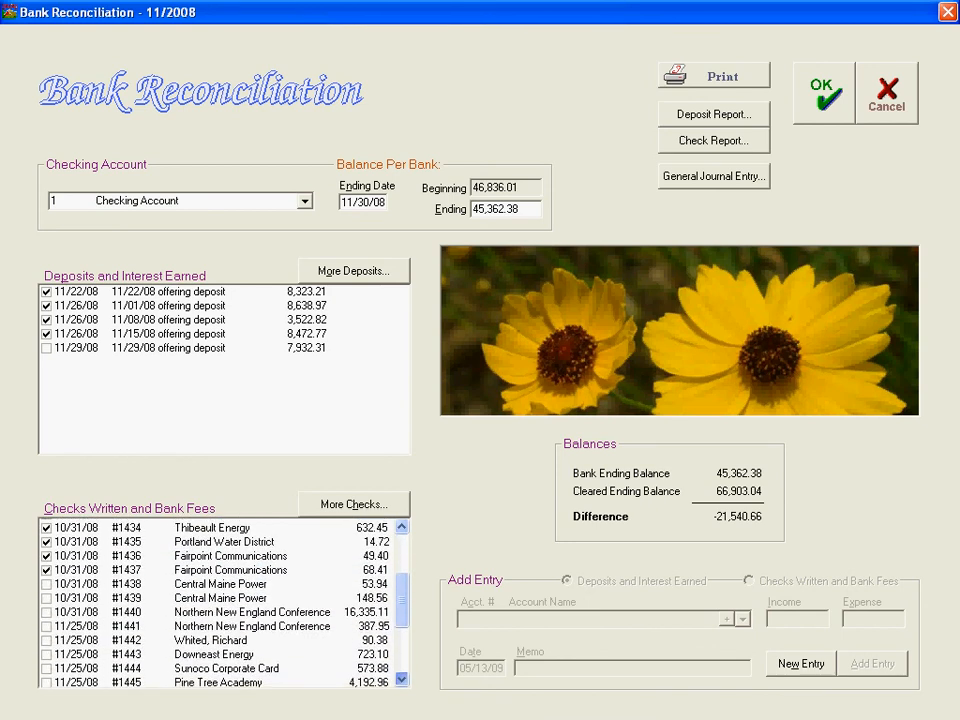
click(402, 679)
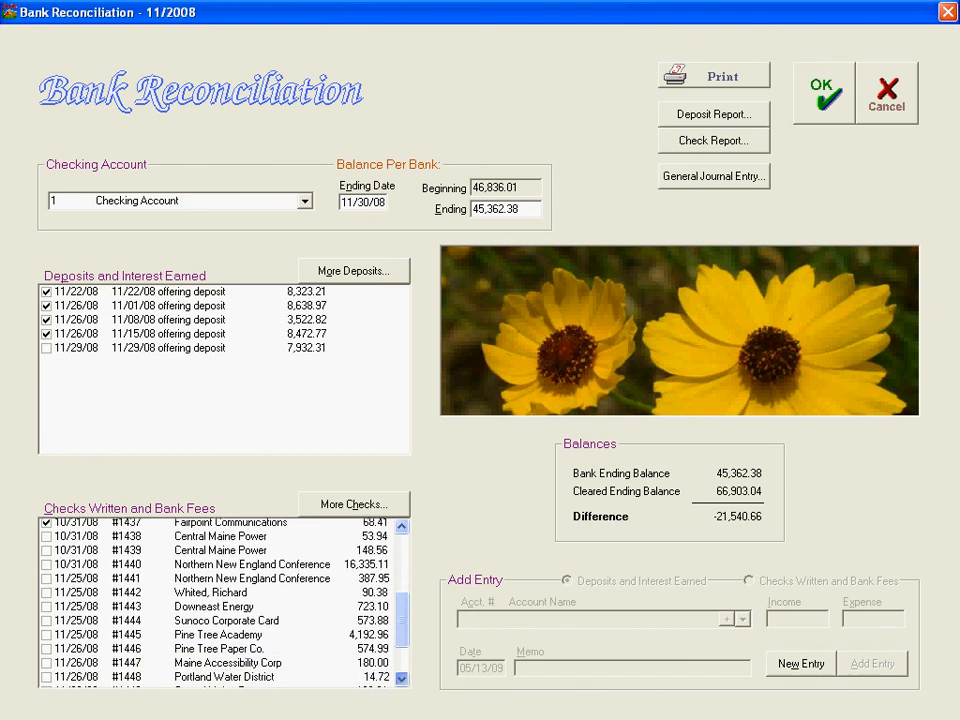
click(402, 526)
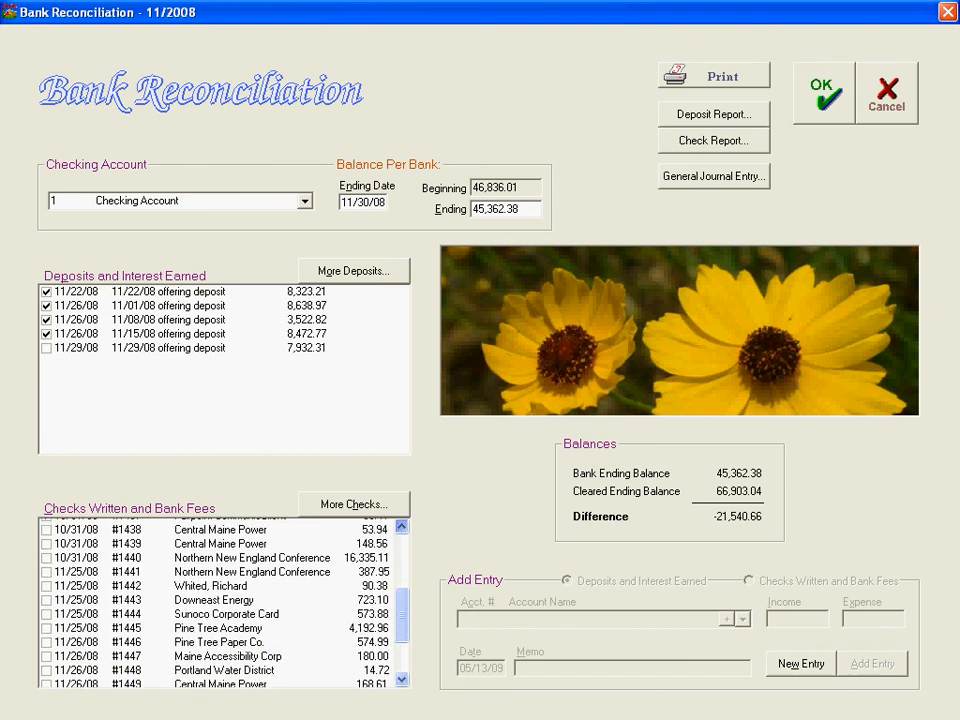
click(46, 539)
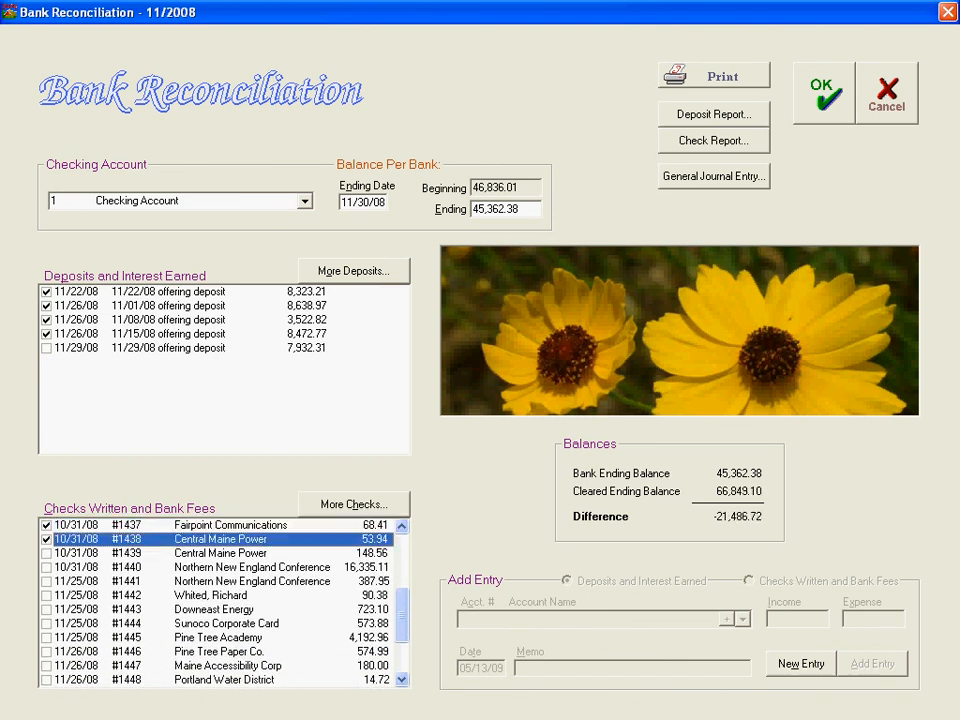
click(46, 553)
click(46, 567)
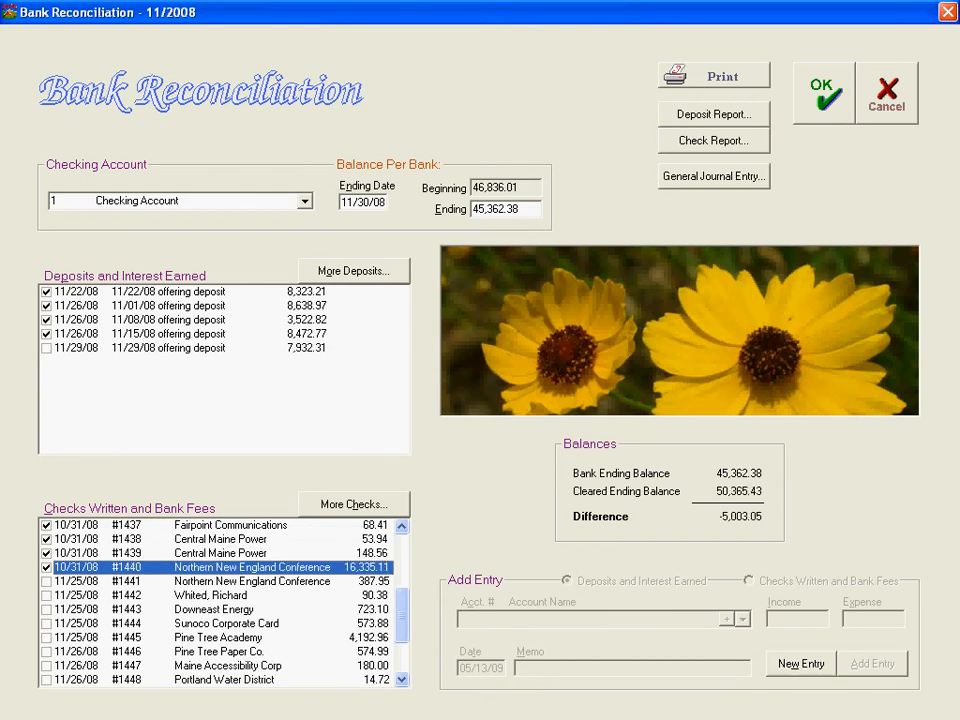
click(46, 595)
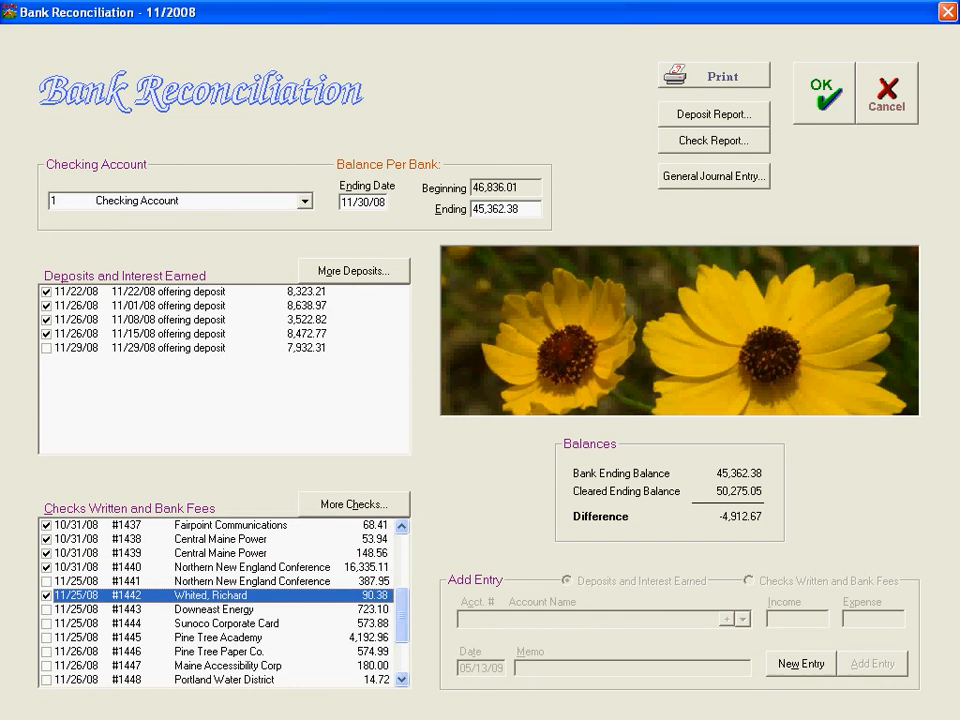
click(46, 609)
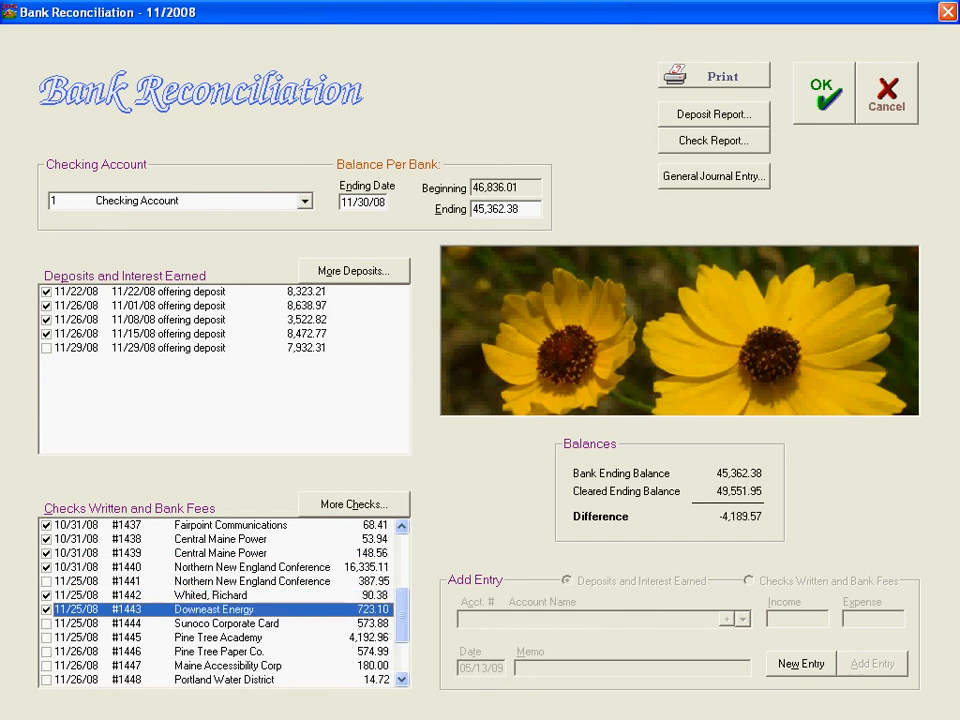
click(46, 637)
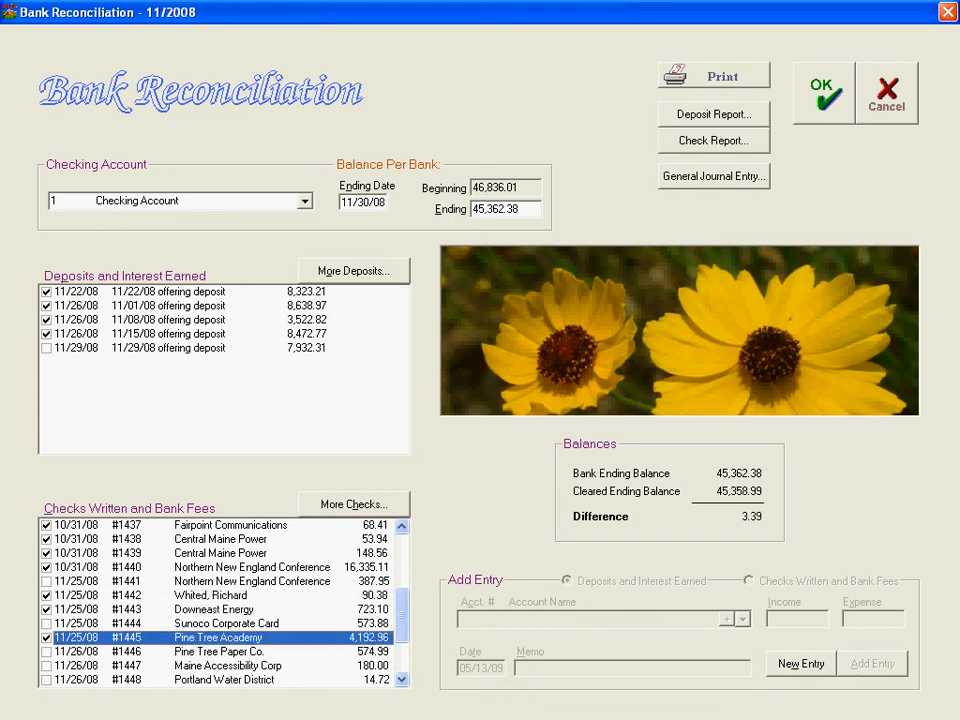
- Check the interest paid on the statement and start a new deposit entry for Checking Account Interest with an income of 3.39
key(alt+Tab)
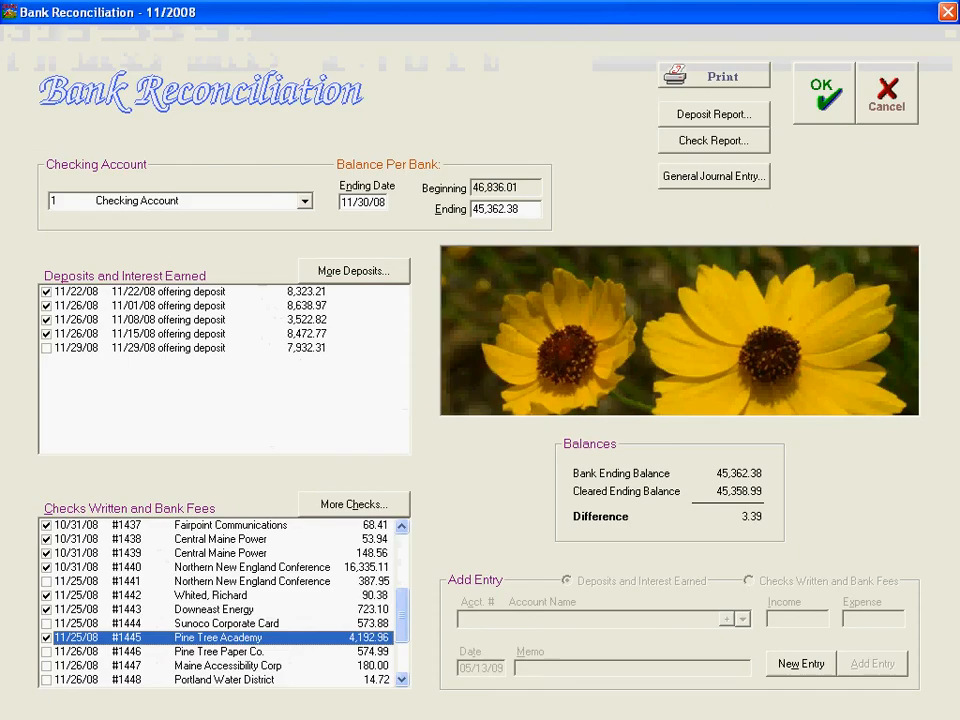
click(801, 664)
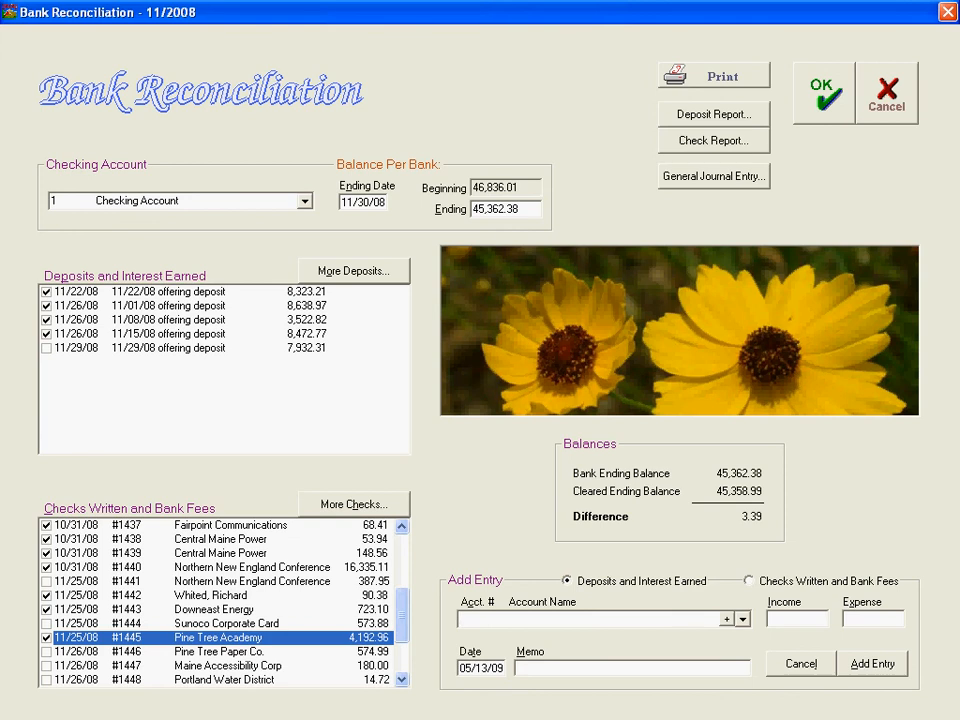
text(Checking Account Interest)
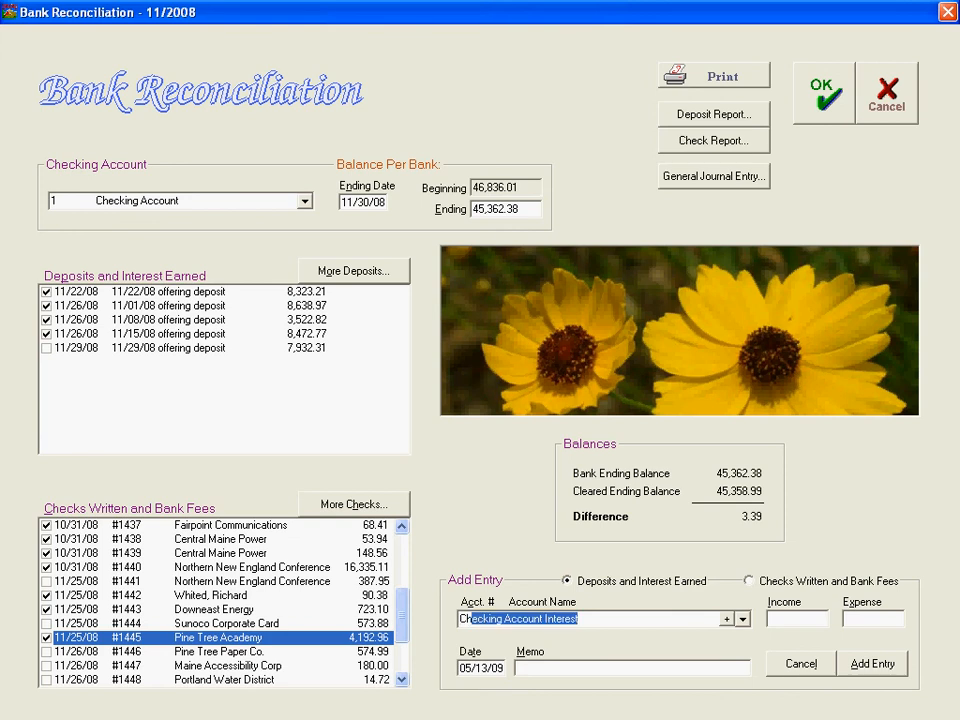
key(Tab)
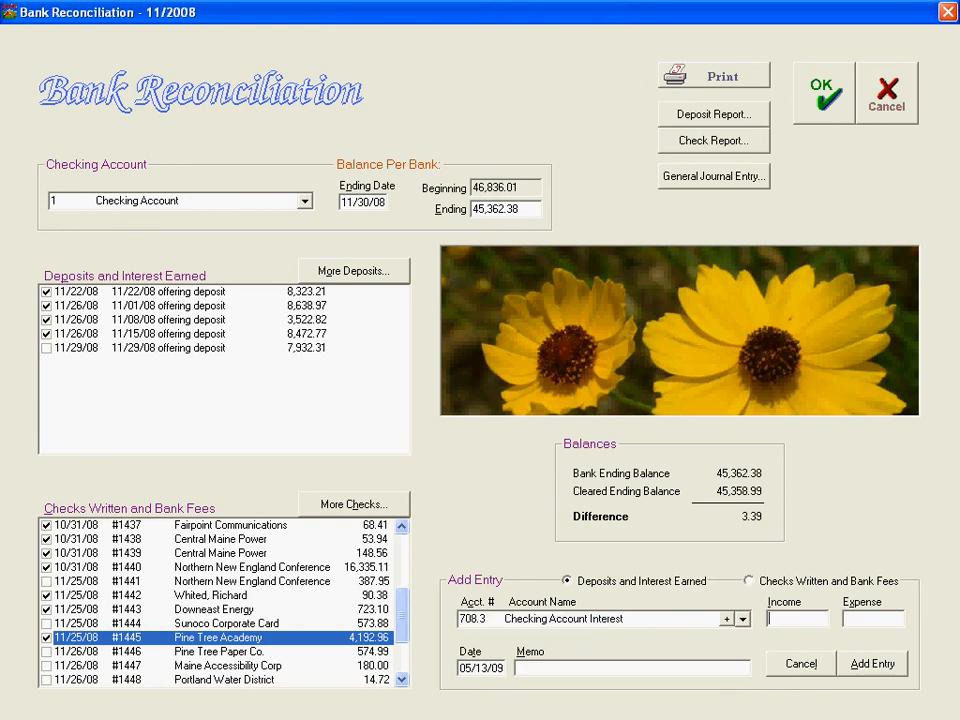
text(3.39)
key(Tab)
key(Tab)
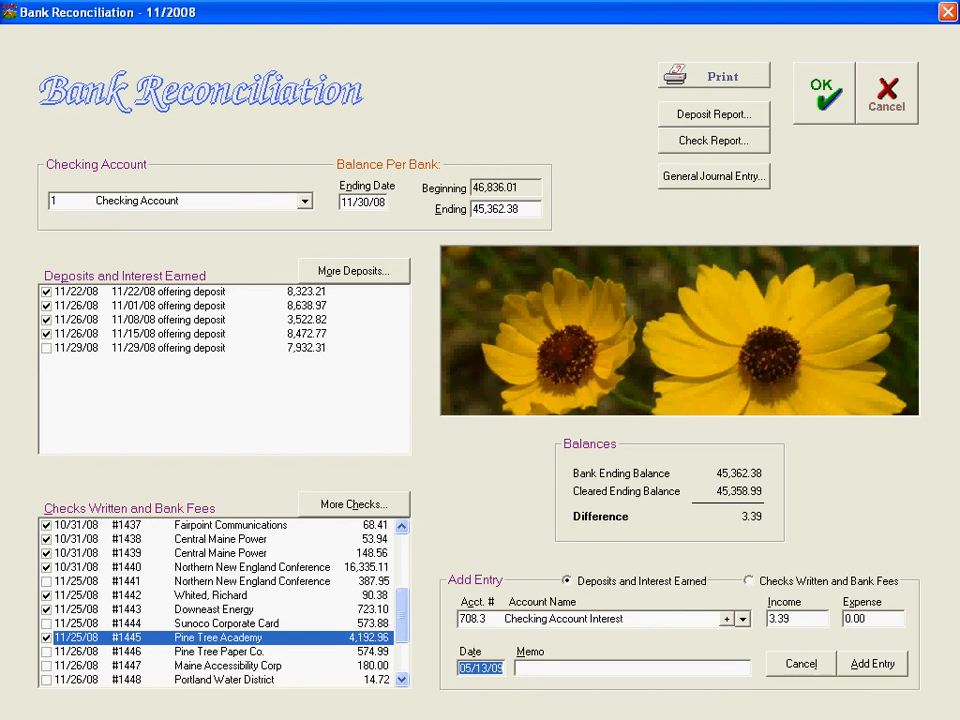
- Date the interest entry 11/30/08, give it the memo "November 08 Bank interest" and add it to the reconciliation
text(11/30/08)
key(Tab)
text(Nov)
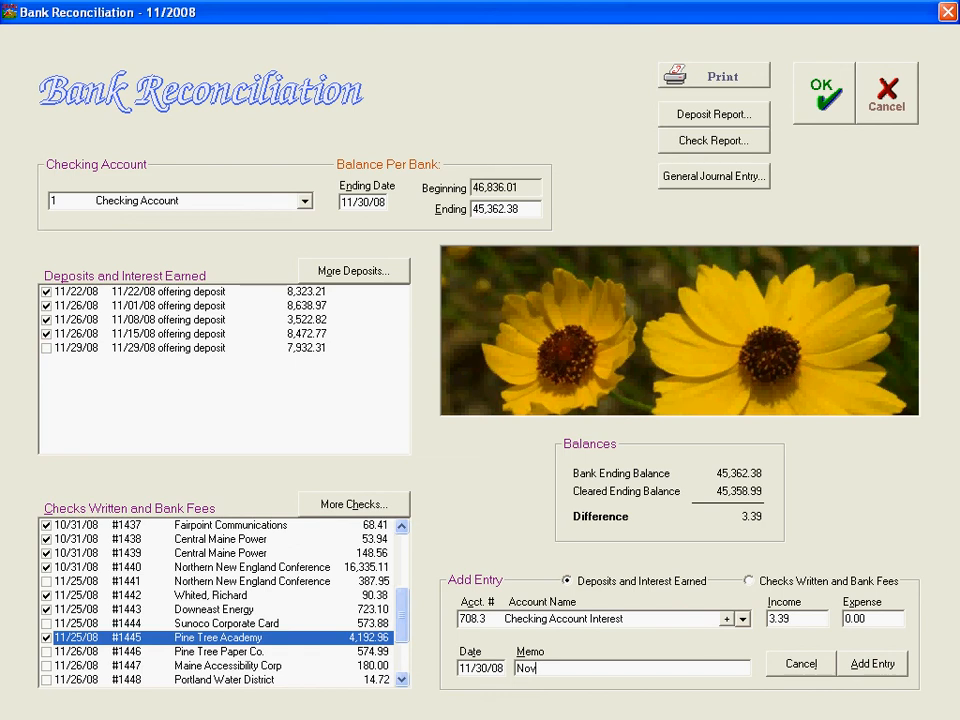
text(ember 08 Bank interest)
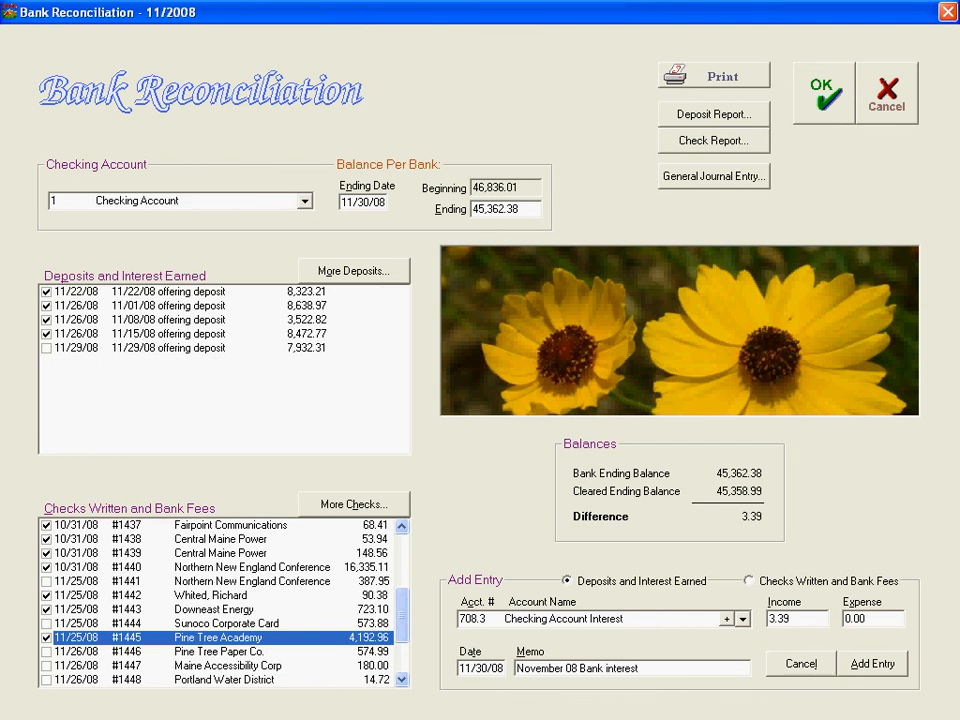
key(Return)
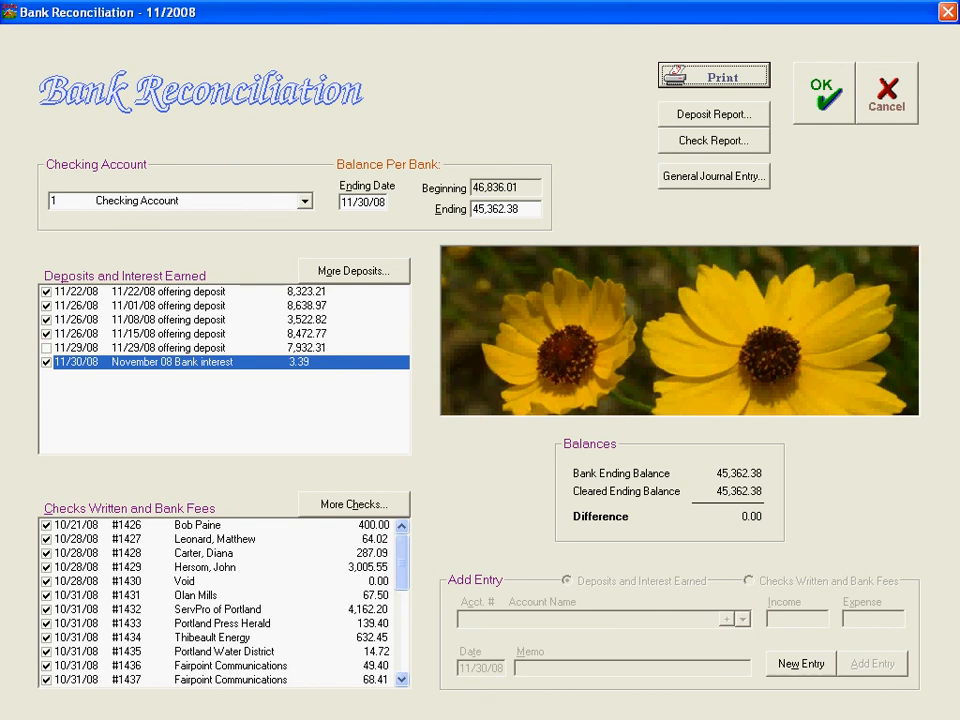
- Finish the bank reconciliation and choose to print the bank reconciliation report
click(824, 93)
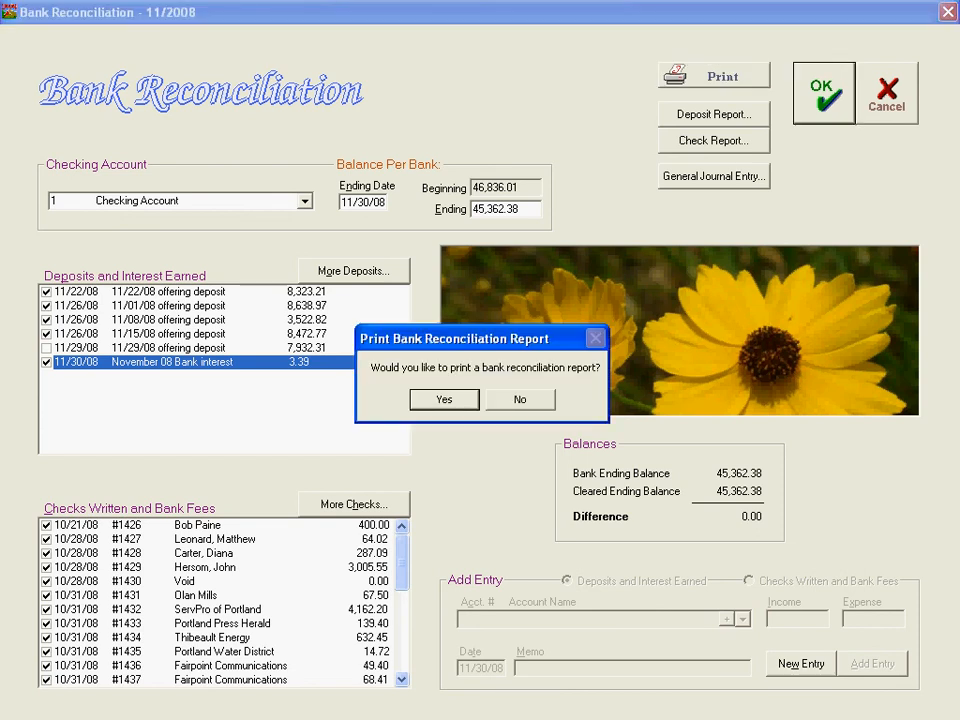
click(444, 399)
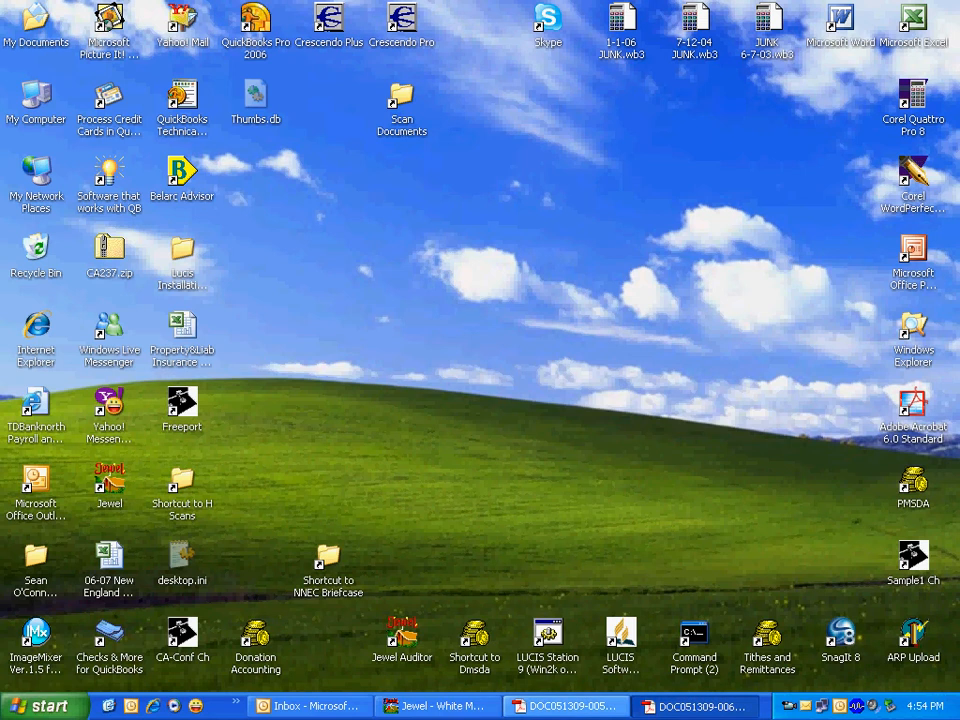
- Open the reconciliation report DOC051309-006.pdf in Adobe Reader, examine its cleared items and closing balances, and mark the uncleared deposits and checks sections
click(696, 707)
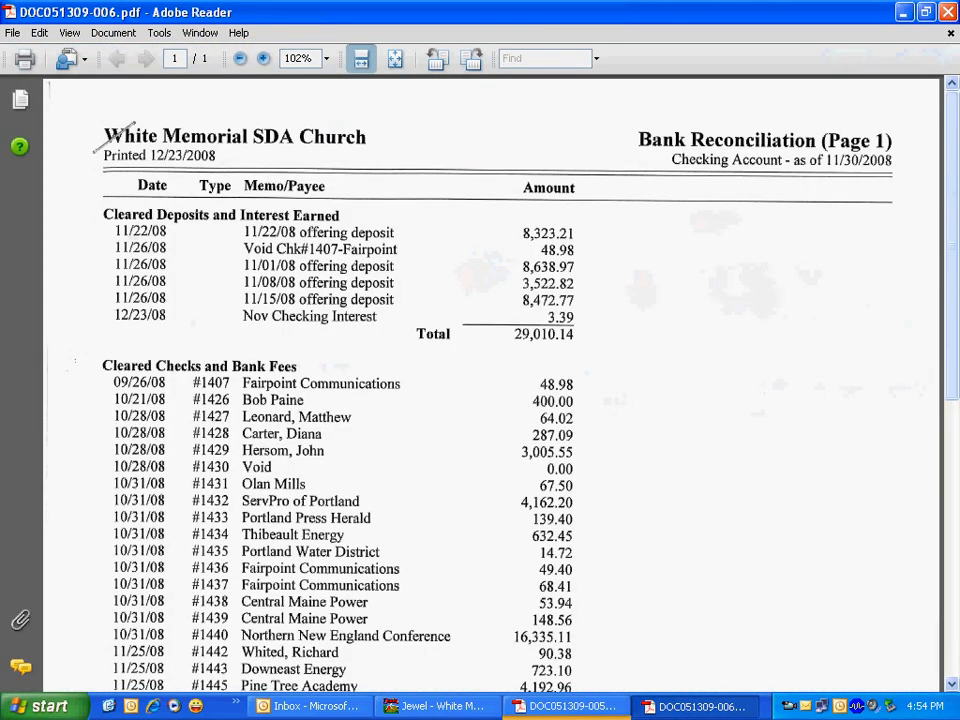
scroll(480, 380, down, 3)
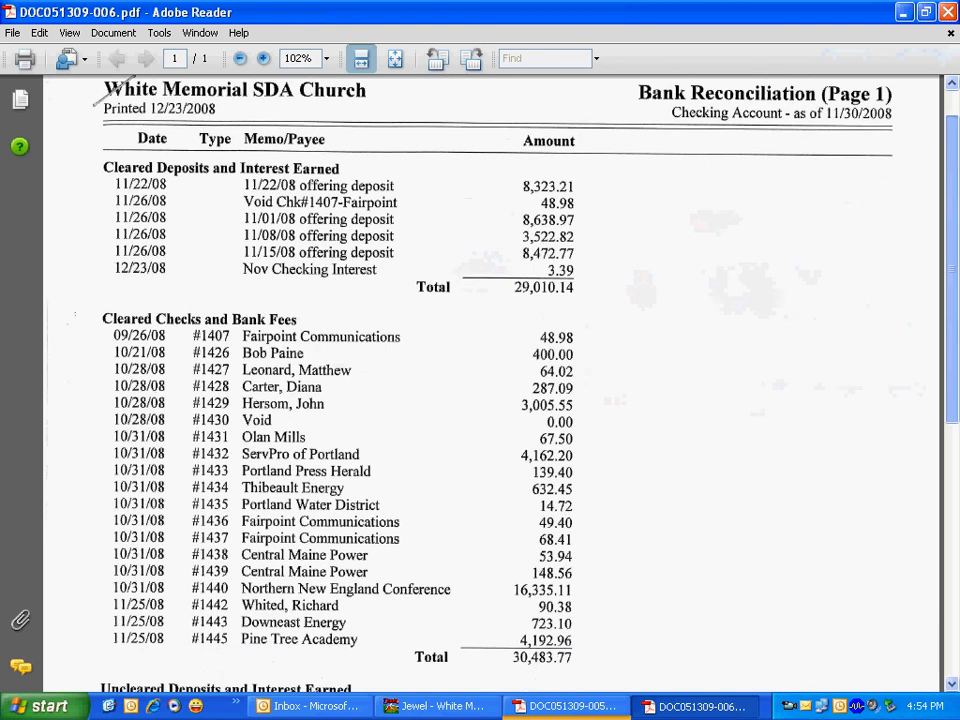
scroll(480, 380, down, 2)
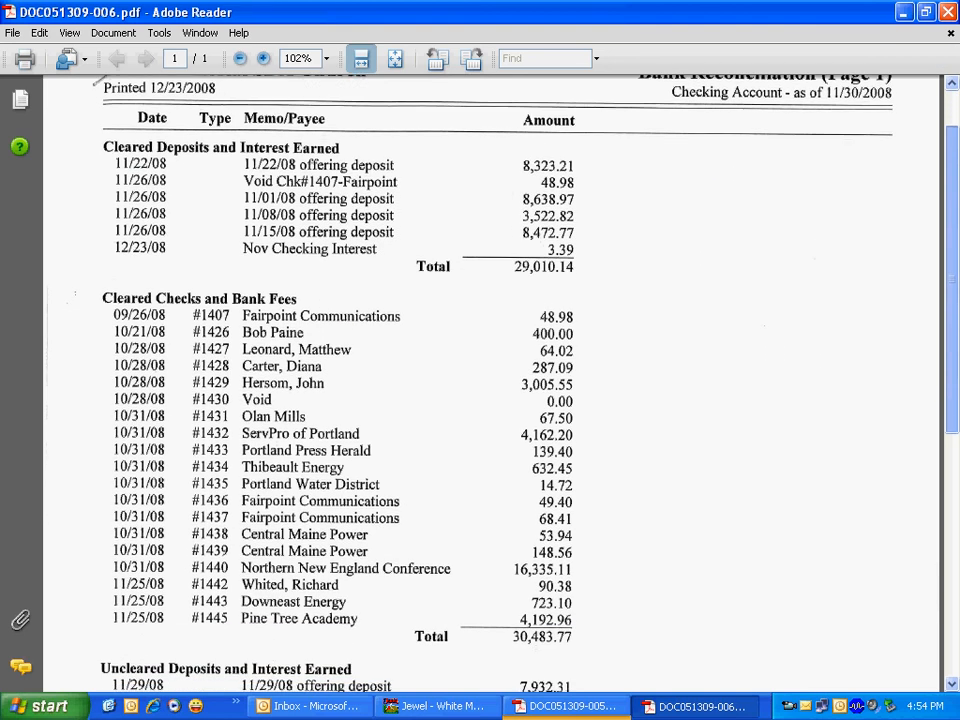
scroll(480, 380, down, 4)
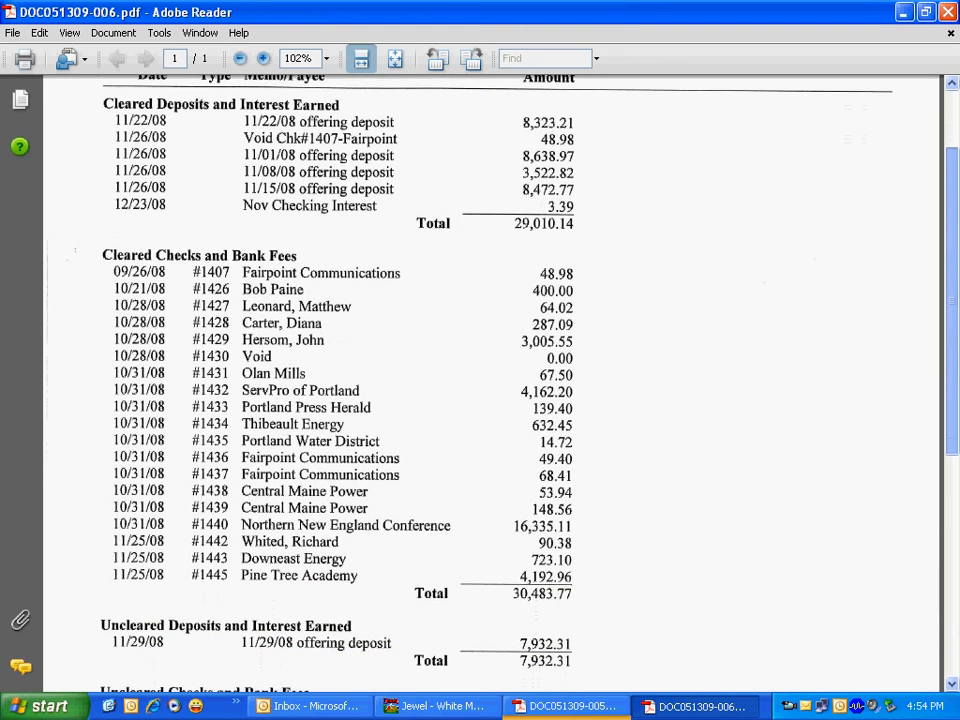
scroll(480, 380, down, 4)
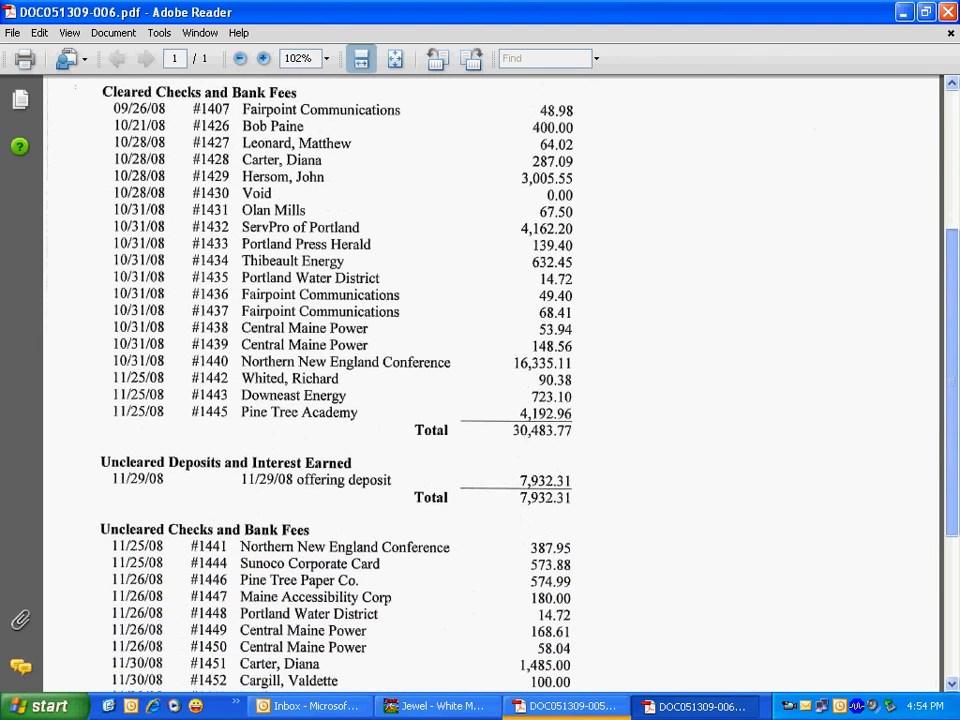
scroll(480, 380, down, 5)
scroll(480, 380, down, 2)
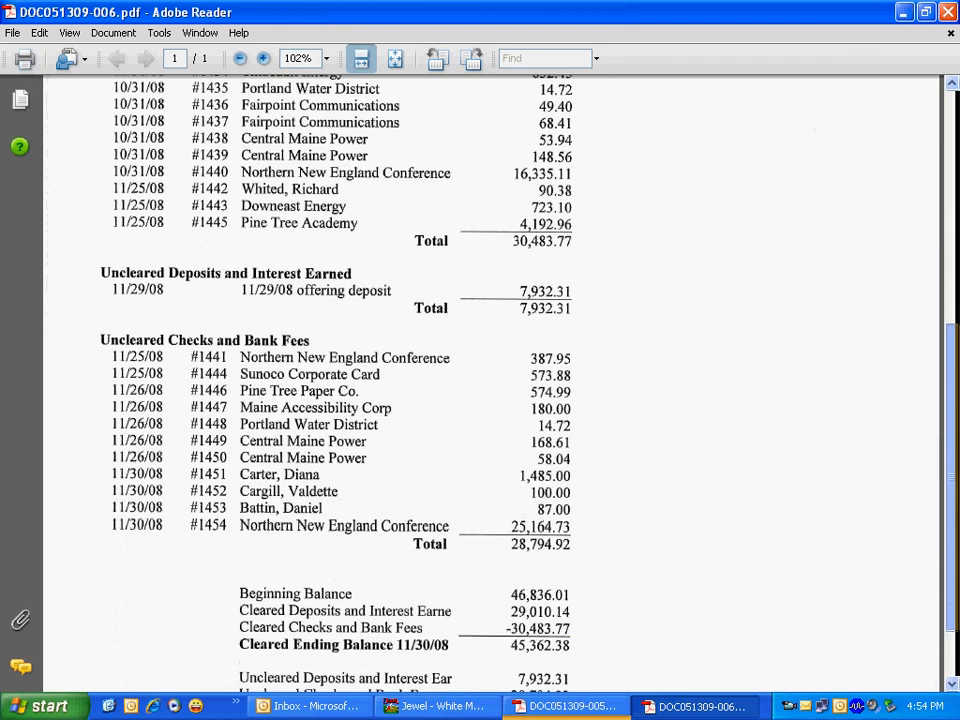
drag(79, 248, 588, 575)
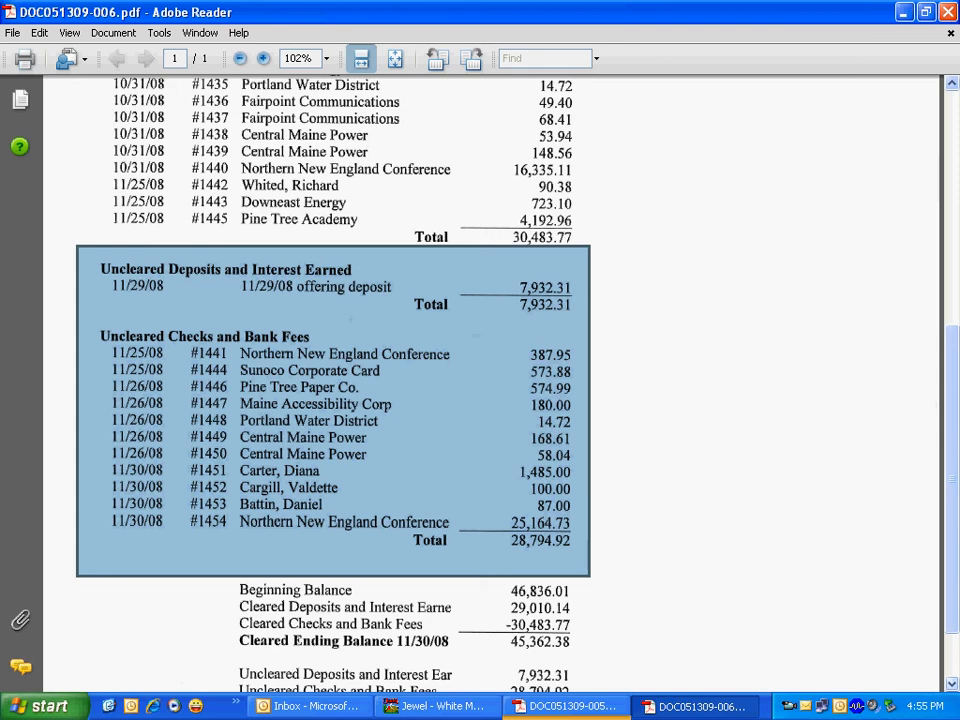
scroll(480, 380, down, 3)
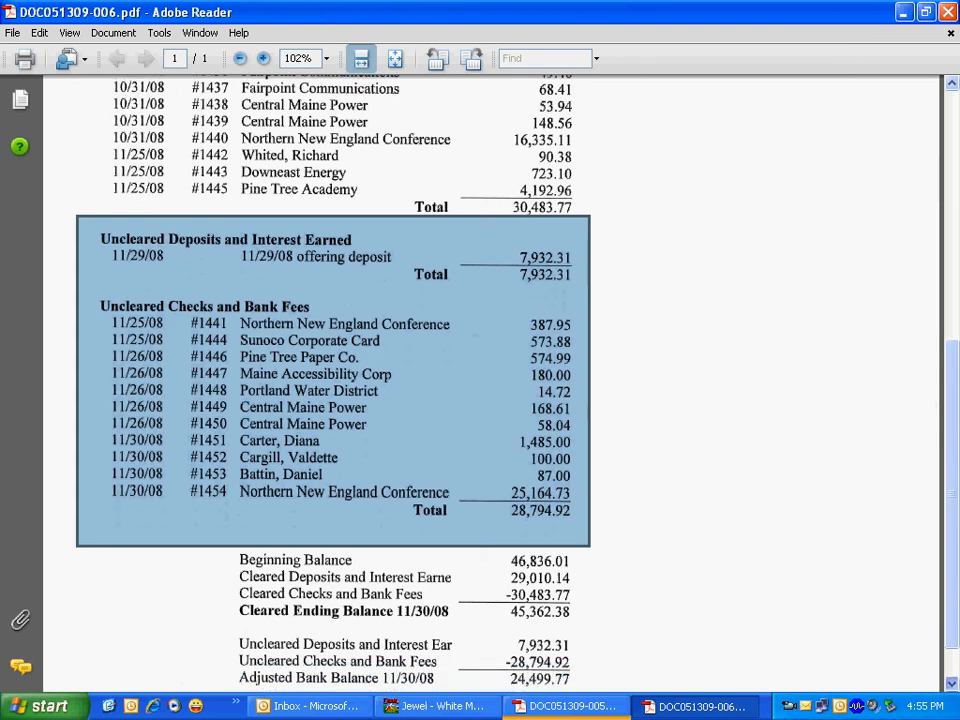